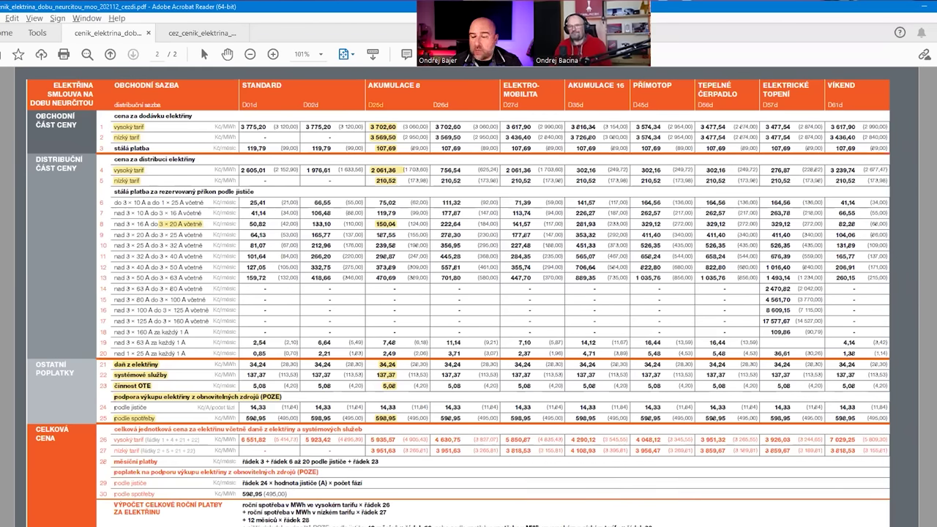
Check the ČEZ price list's cover page, then return to the tariff table on page 2.
mouse_move(928, 353)
left_click_drag(928, 307, 929, 117)
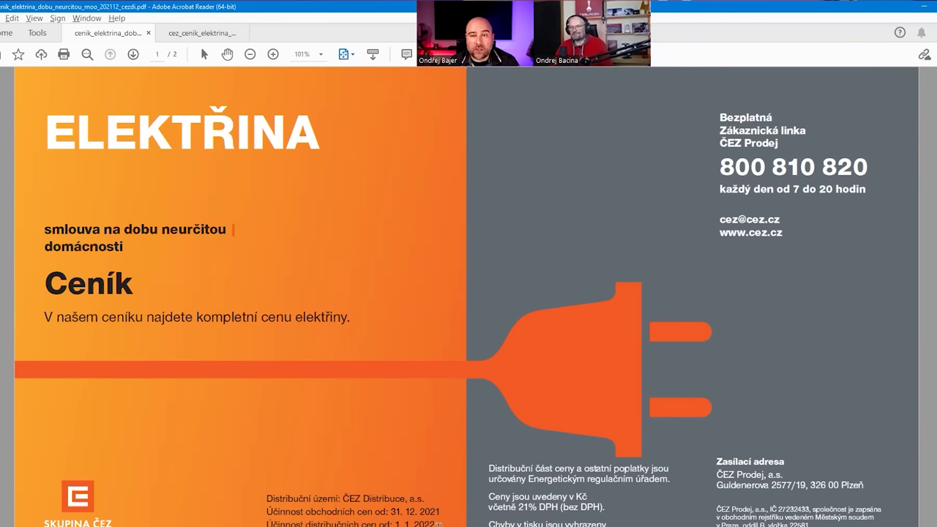
left_click(934, 308)
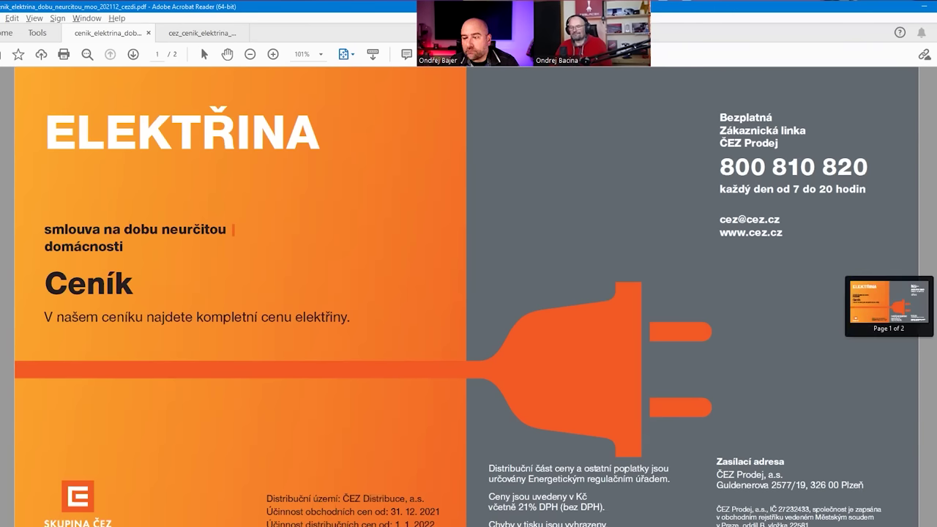
left_click_drag(934, 307, 934, 322)
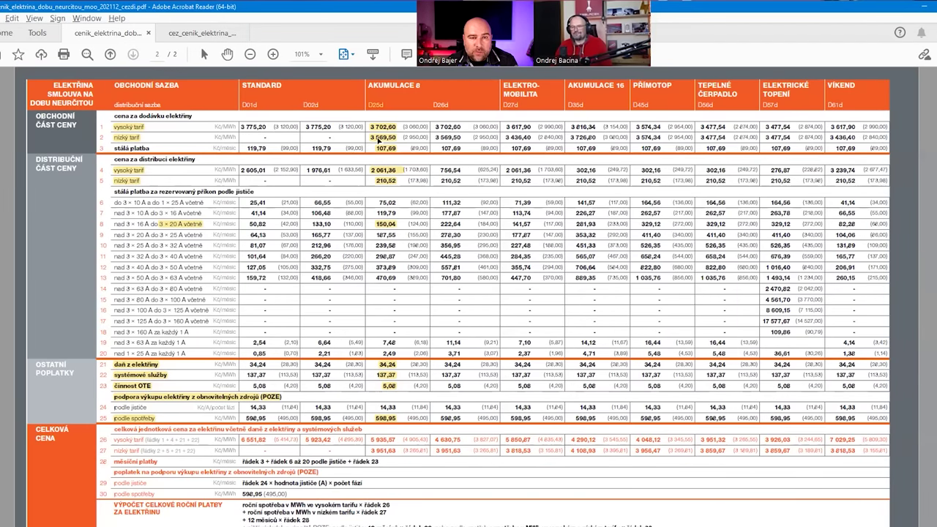
Switch to the Notepad notes and highlight the lines from the VT consumption down to Ceník ČEZ.
key("alt+Tab")
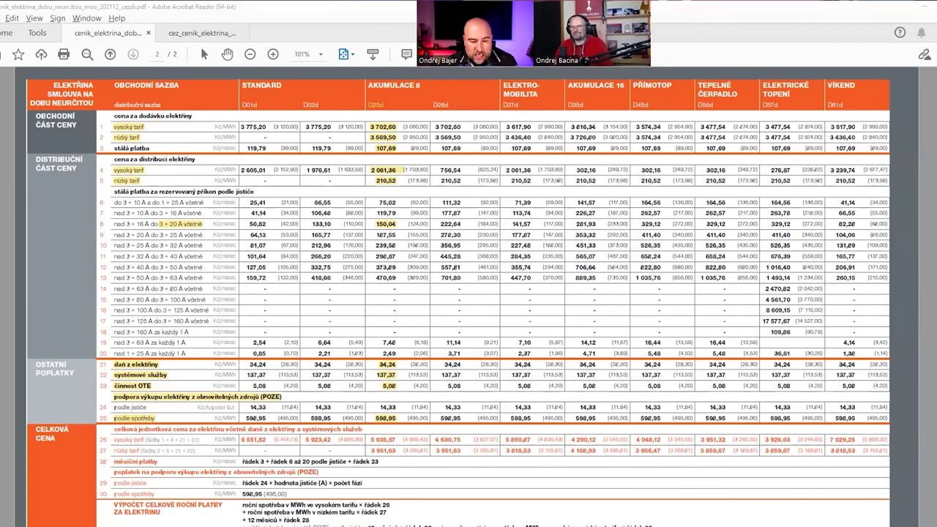
left_click(457, 110)
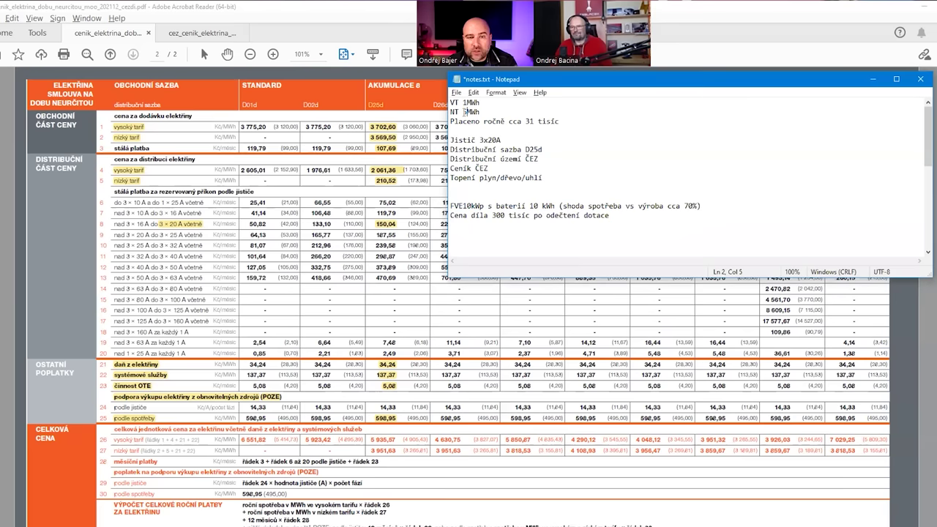
left_click_drag(451, 102, 489, 168)
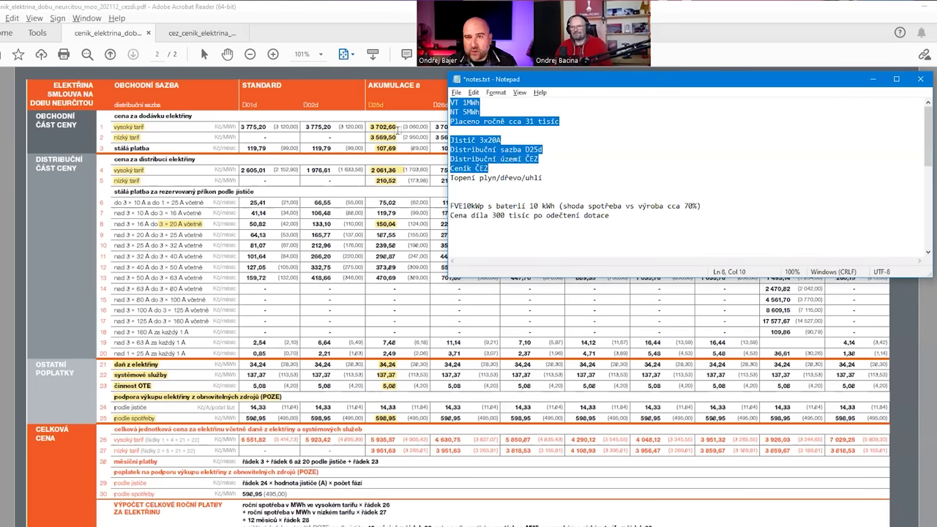
Switch to the Excel FVE payback calculation and review Varianta 0's unit prices and total yearly payment.
key("alt+Tab")
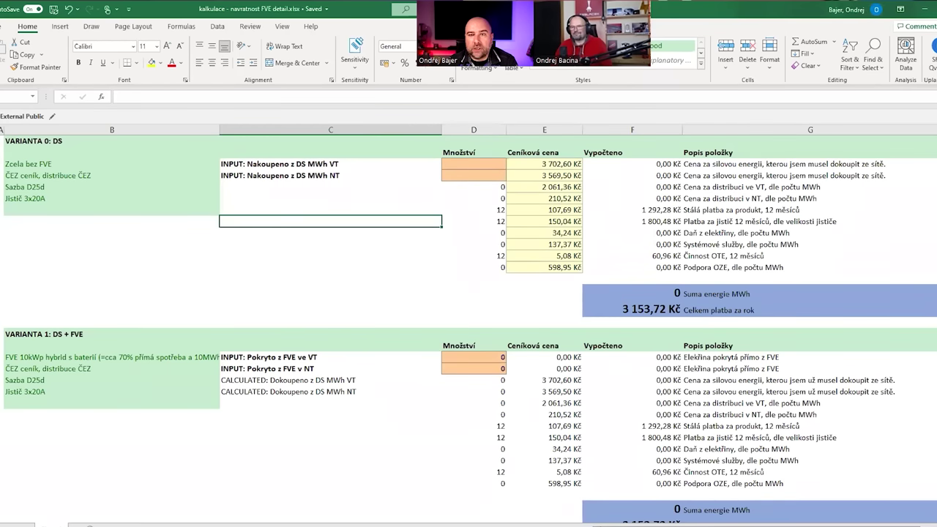
left_click(568, 166)
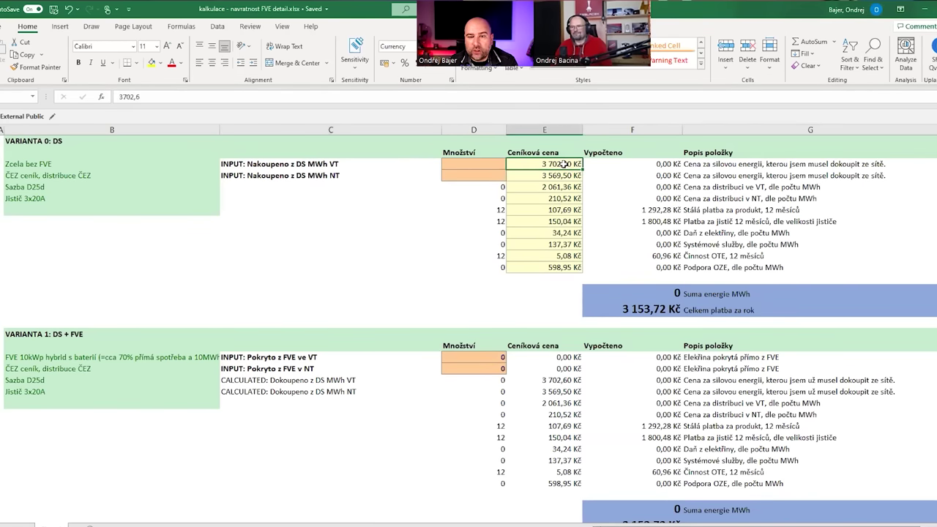
left_click_drag(564, 164, 563, 267)
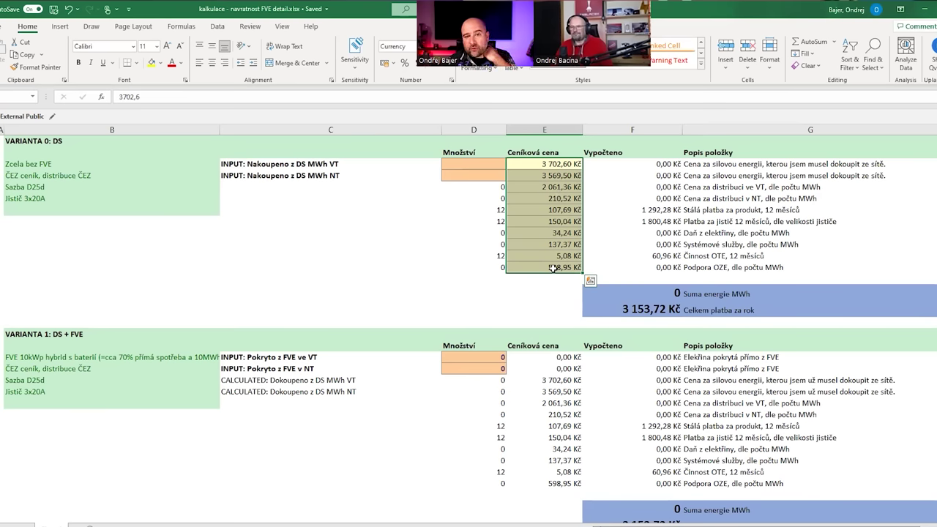
left_click(622, 308)
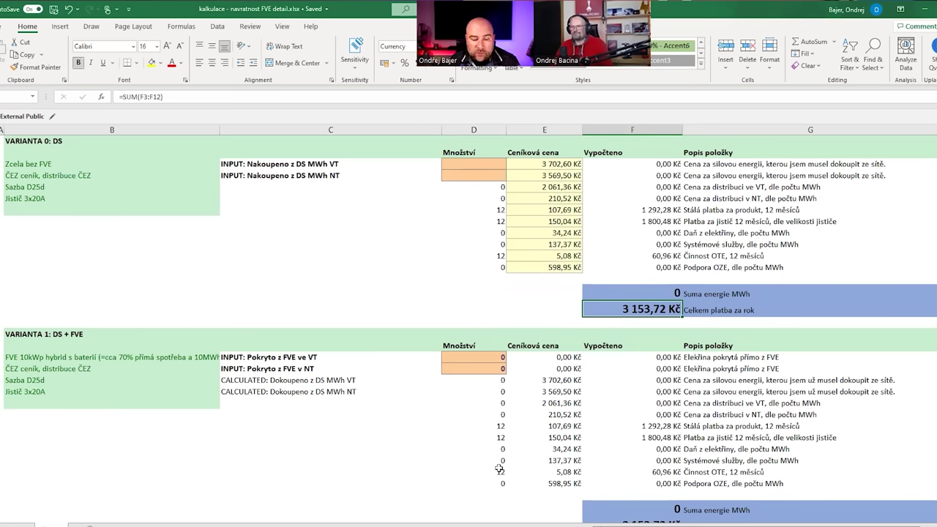
Switch to the Notepad notes, highlight the VT and NT consumption lines, and move the window clear of the input cells.
key("alt+Tab")
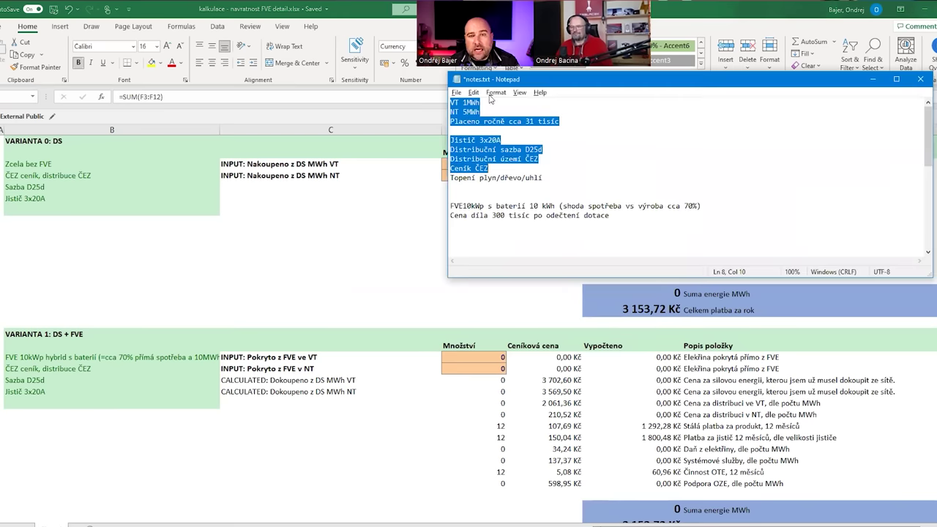
left_click_drag(490, 112, 450, 101)
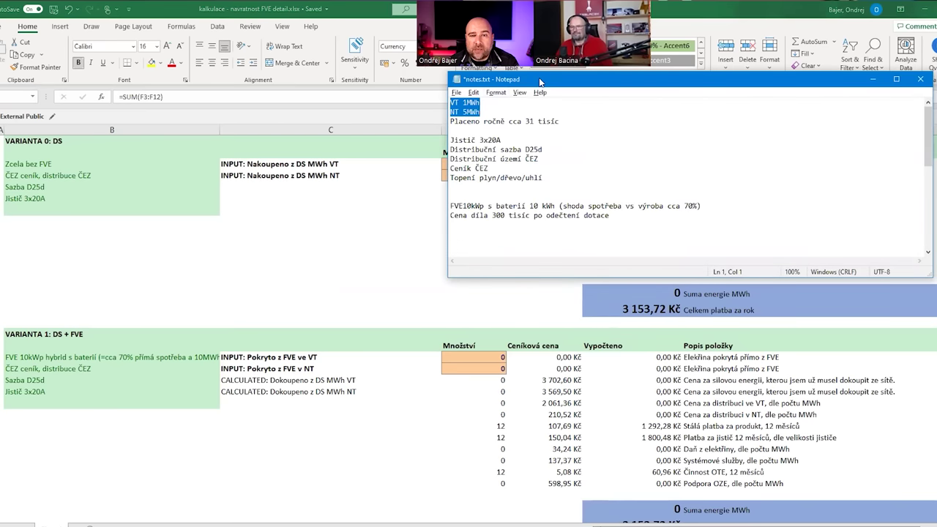
left_click_drag(539, 84, 697, 182)
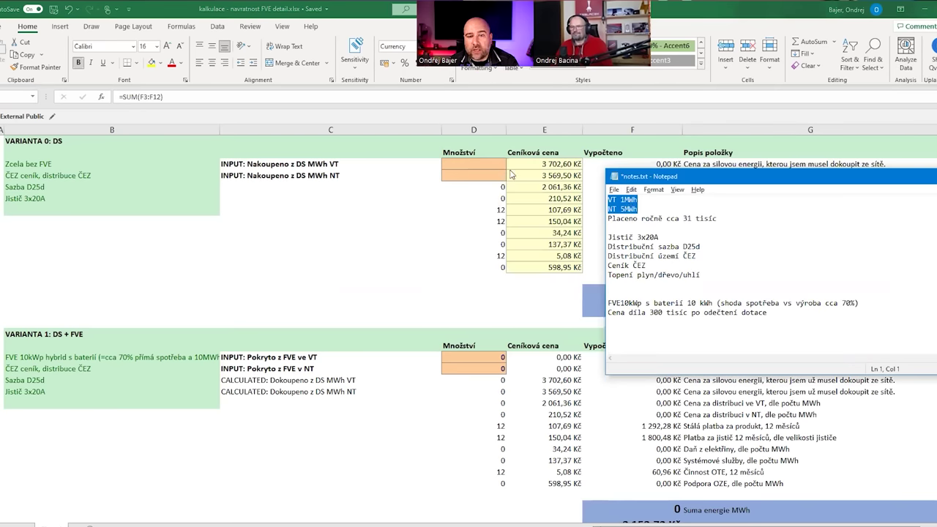
Switch back to the Excel calculation and set Varianta 0's purchased energy to 1 MWh VT and 5 MWh NT.
key("alt+Tab")
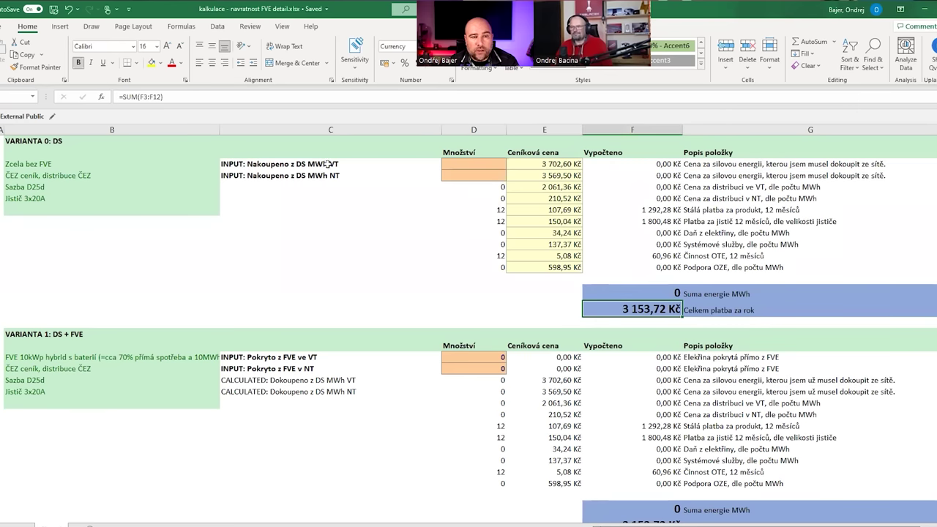
left_click(459, 163)
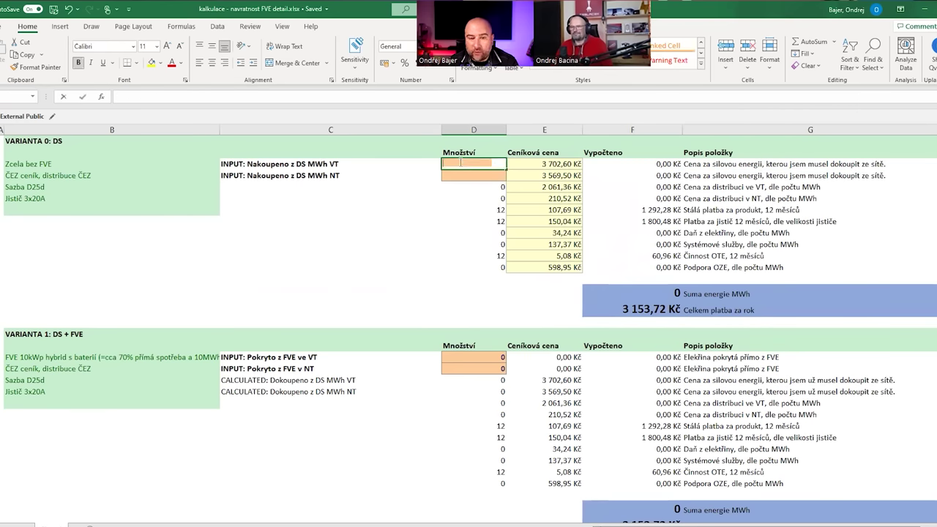
type("1")
key("Return")
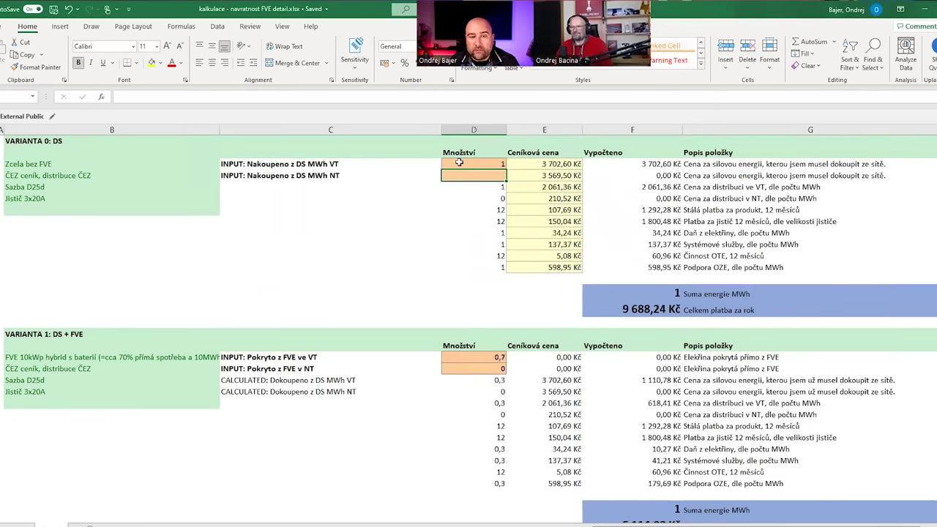
type("5")
key("Return")
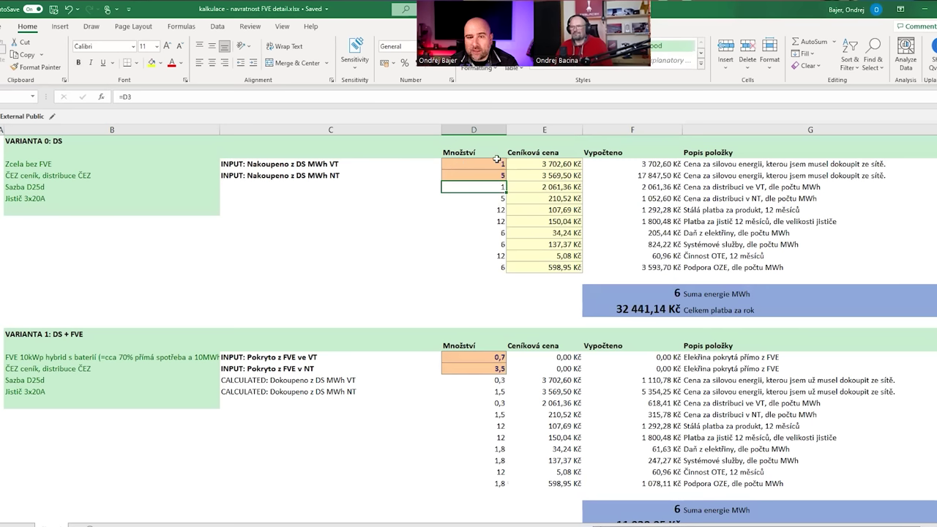
Review Varianta 0's input quantities, VT and NT energy prices and yearly total, plus Varianta 1's FVE description.
left_click_drag(497, 164, 498, 176)
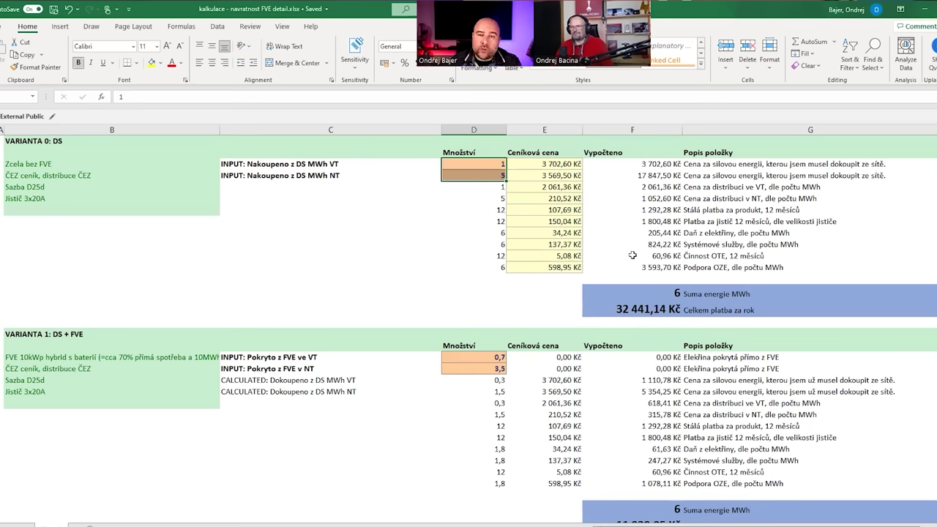
left_click_drag(558, 164, 558, 176)
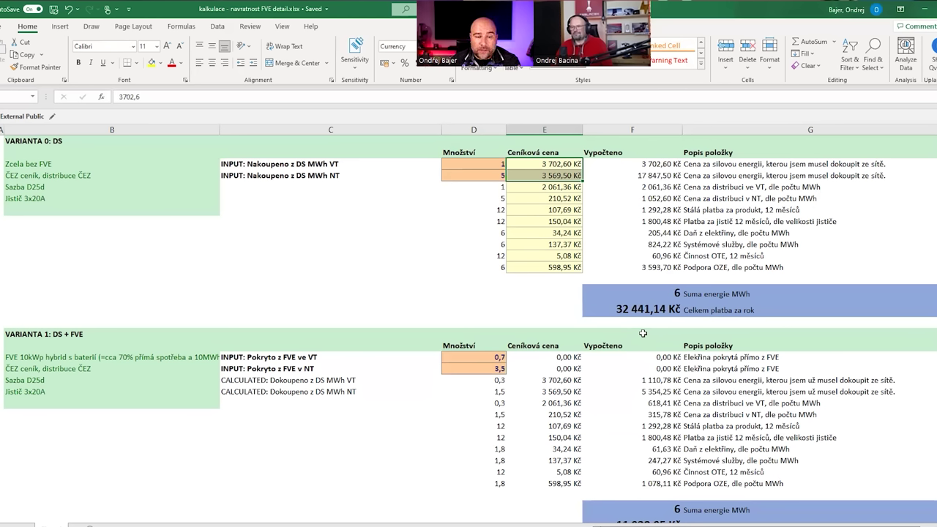
scroll(642, 333, "down", 2)
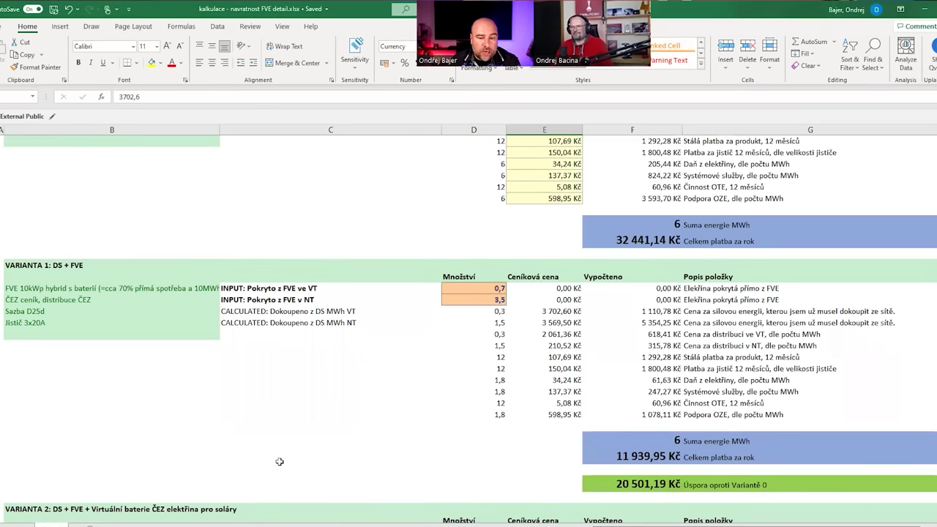
scroll(705, 293, "up", 2)
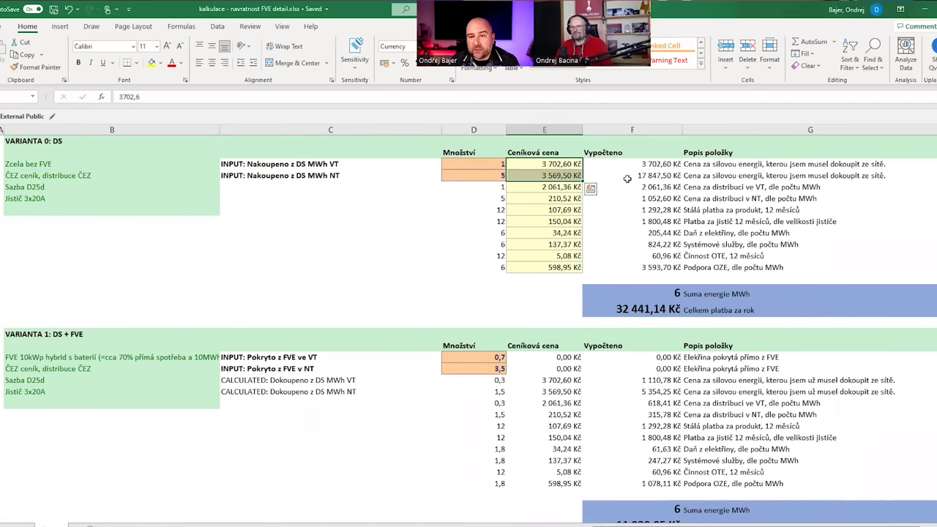
left_click(638, 310)
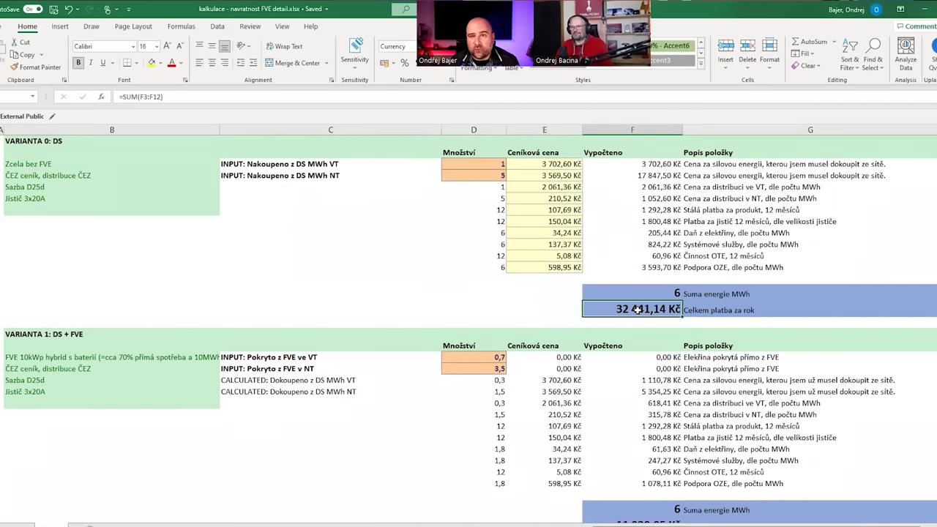
left_click(66, 359)
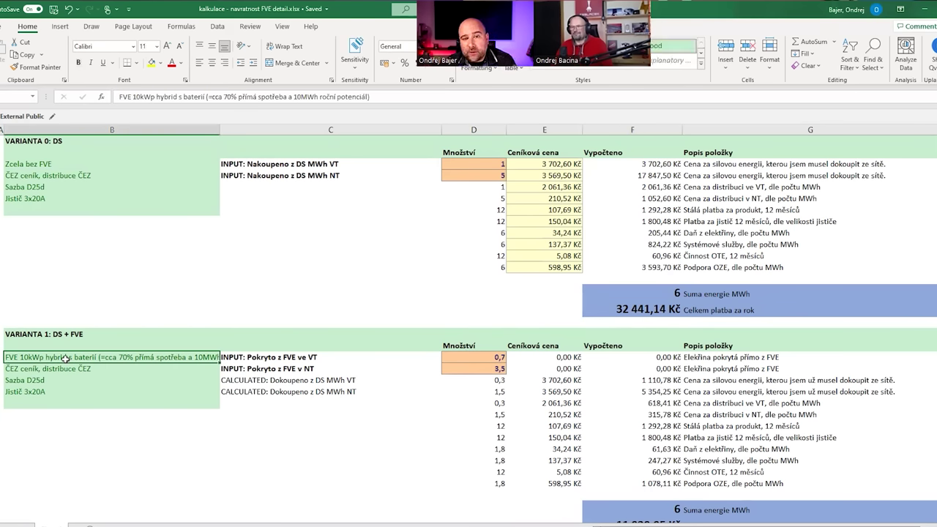
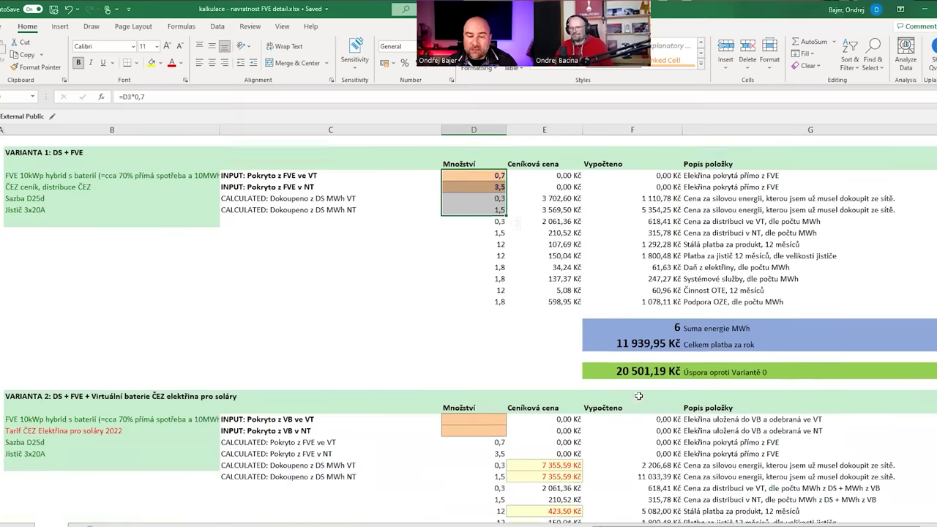
Examine the Varianta 2 virtual battery section and inspect its distribution, breaker and electricity tax unit prices.
scroll(640, 396, "down", 1)
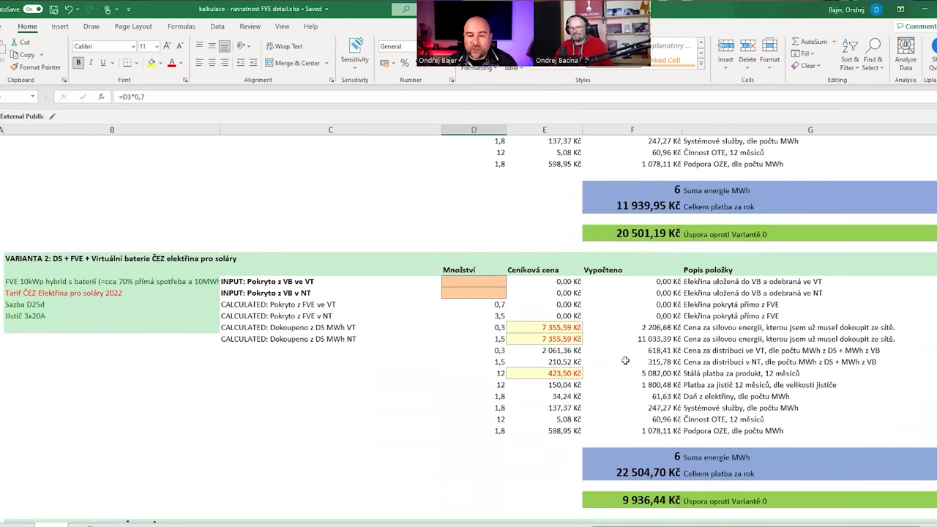
left_click(621, 350)
left_click(11, 259)
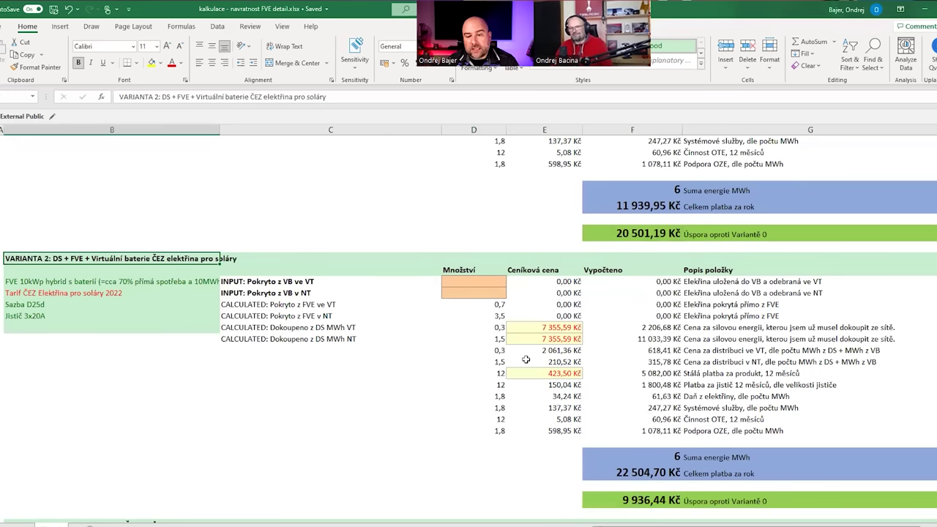
left_click(551, 363)
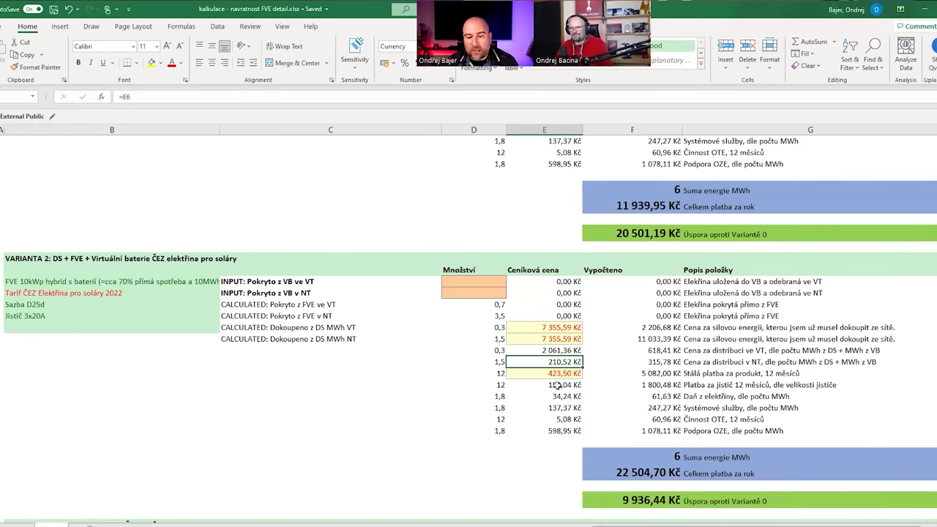
left_click(555, 385)
left_click(557, 396)
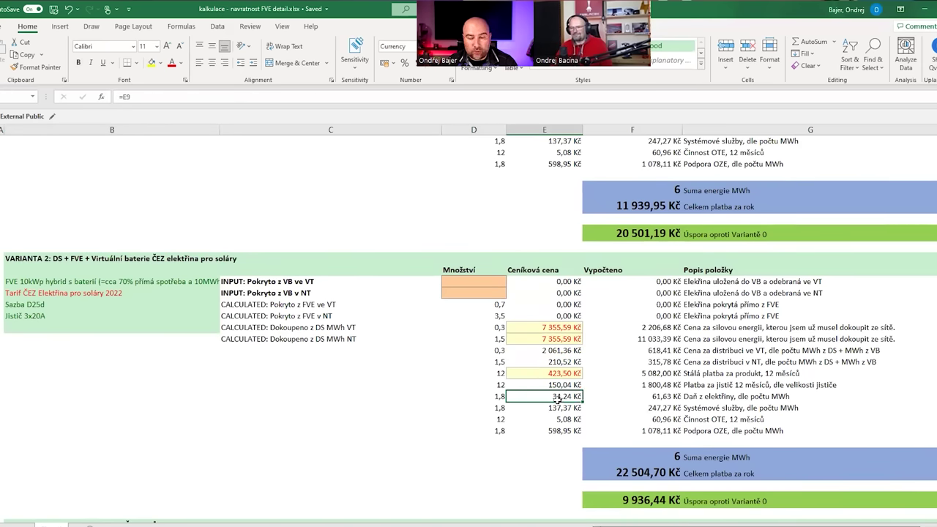
double_click(558, 397)
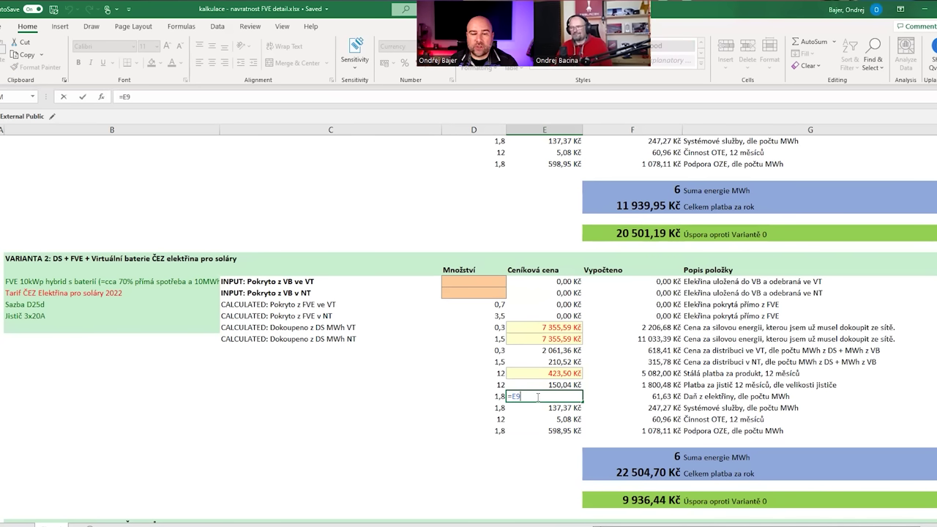
Select Varianta 2's three red unit prices and open the Elektřina pro soláry price list in Adobe Acrobat Reader for comparison.
left_click_drag(565, 327, 565, 339)
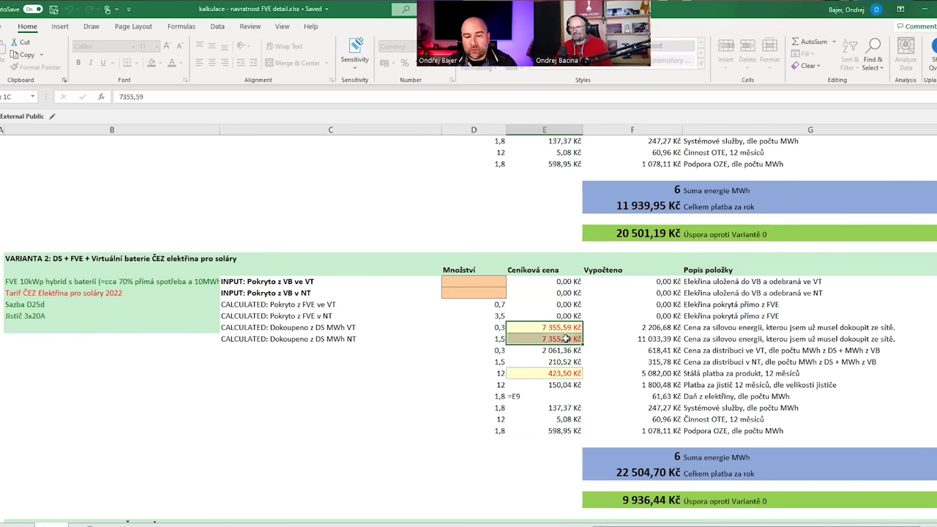
left_click(565, 373, "ctrl")
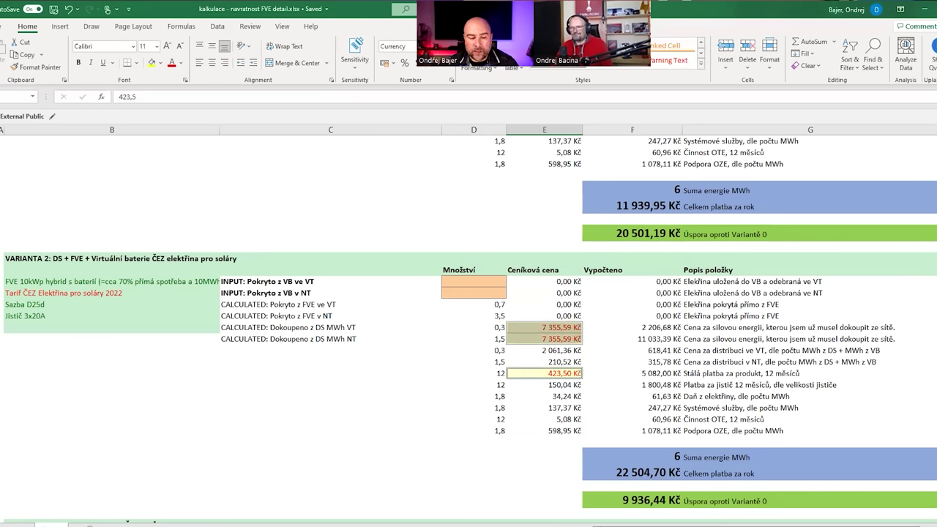
key("alt+Tab")
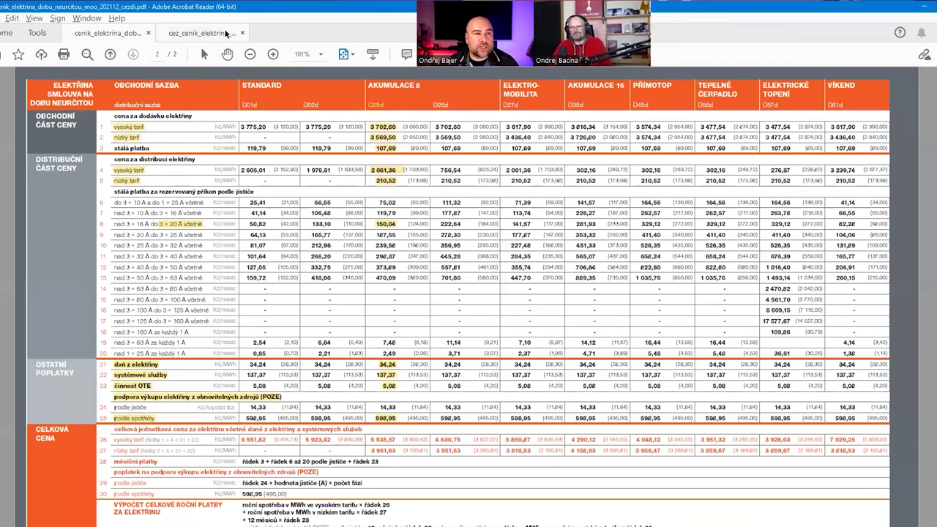
left_click(196, 30)
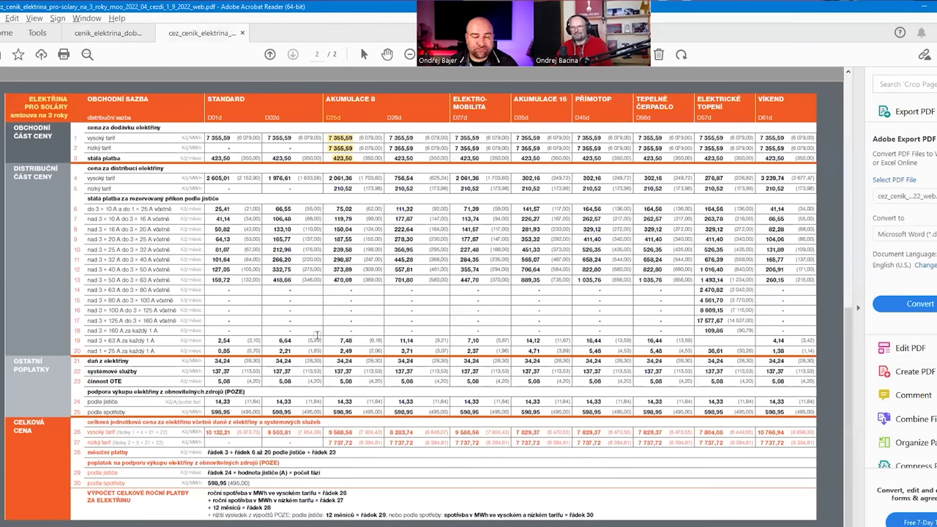
Switch back to the Excel calculation and check Varianta 2's total yearly payment and its saving against Varianta 0.
key("alt+Tab")
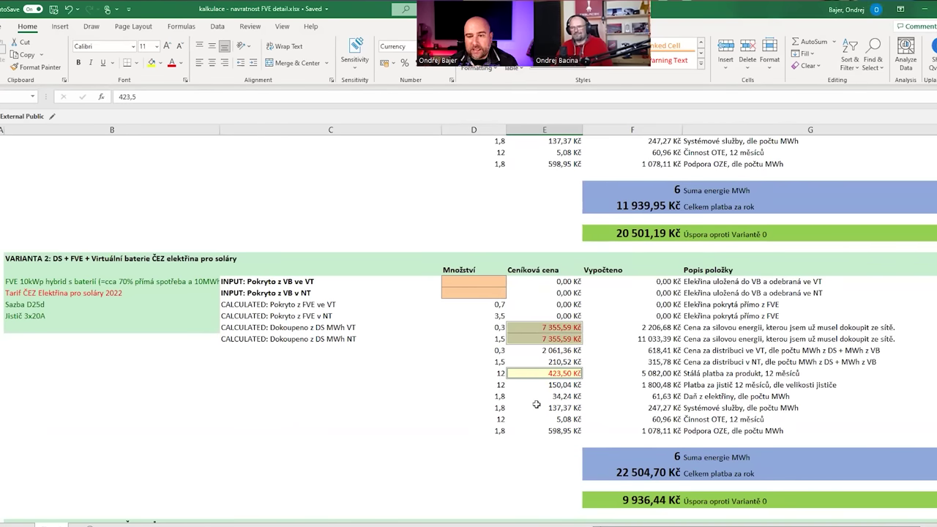
left_click(656, 472)
left_click(647, 500)
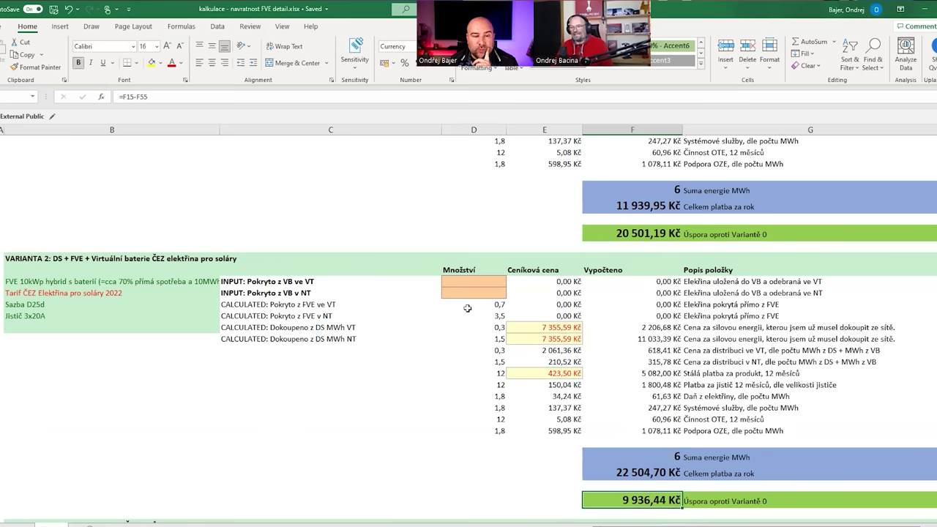
Set Varianta 2's high-tariff quantity covered by the virtual battery (Pokryto z VB ve VT) to 0,3 MWh.
left_click_drag(481, 305, 485, 338)
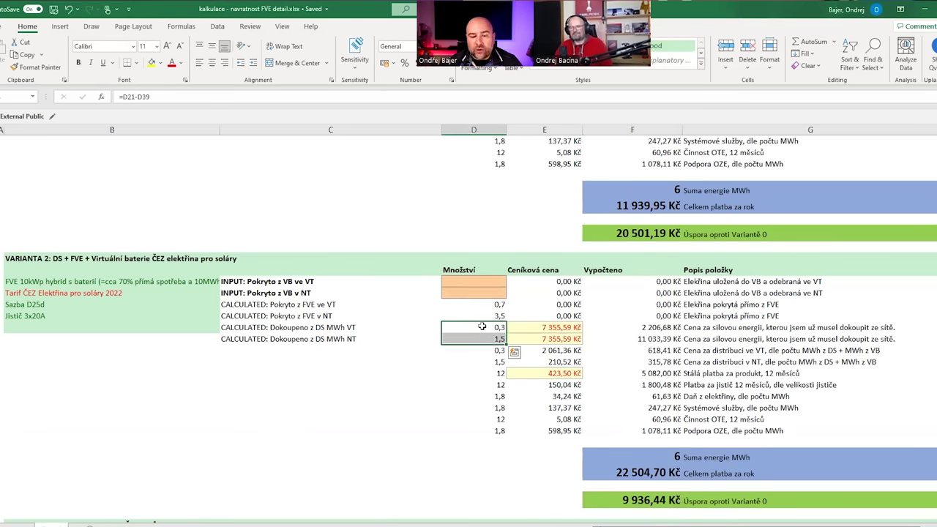
left_click(499, 282)
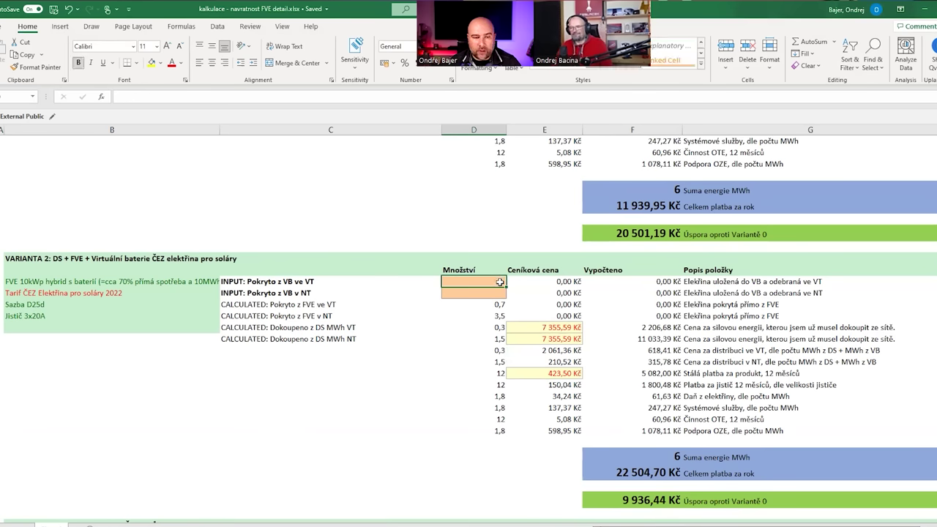
left_click(491, 327)
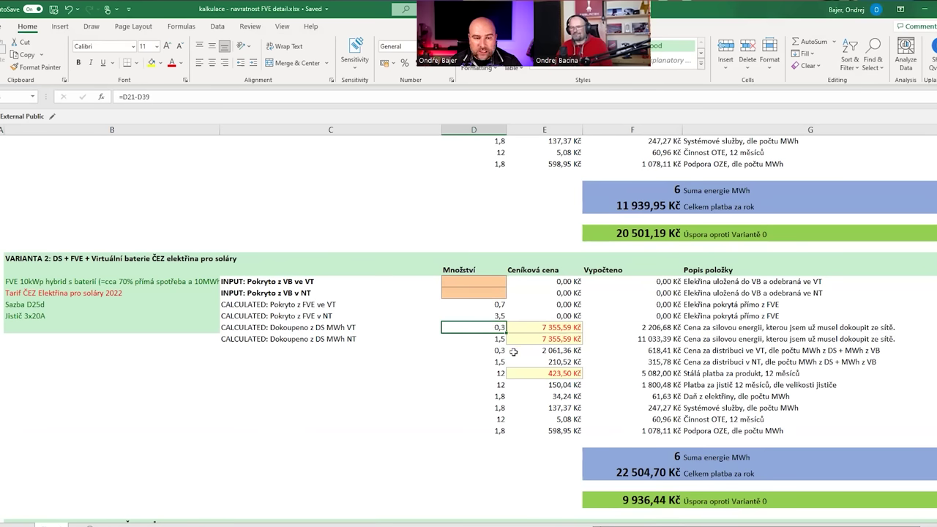
left_click(487, 284)
type("0,3")
key("Return")
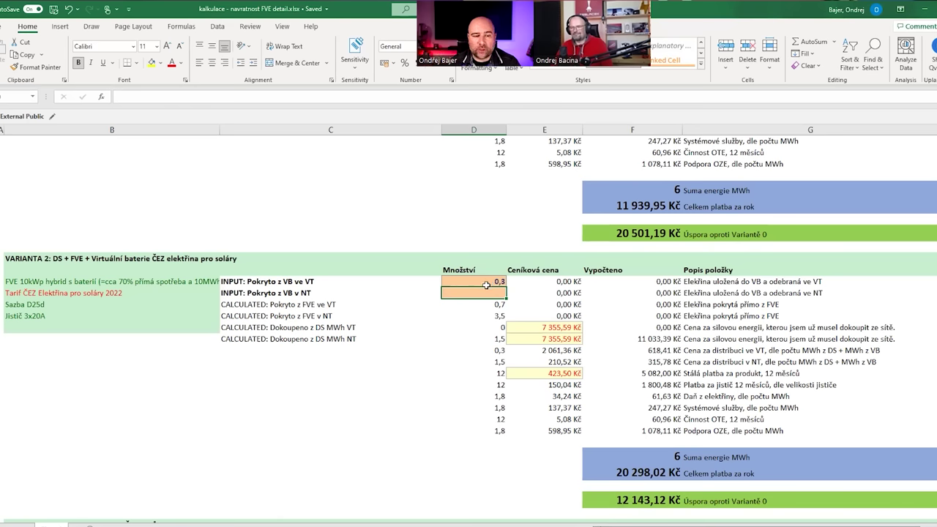
Set Varianta 2's low-tariff quantity covered by the virtual battery (Pokryto z VB v NT) to 1,5 MWh.
left_click(498, 338)
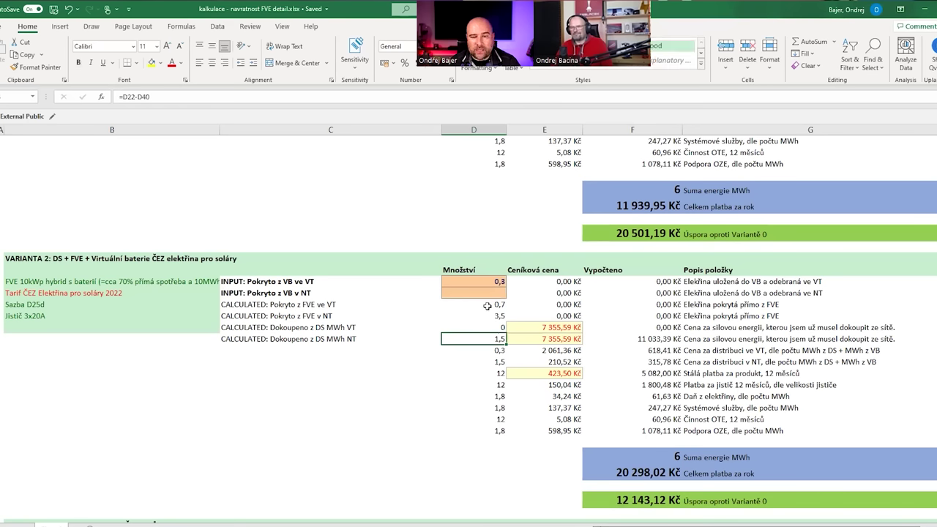
left_click(486, 290)
type("1,5")
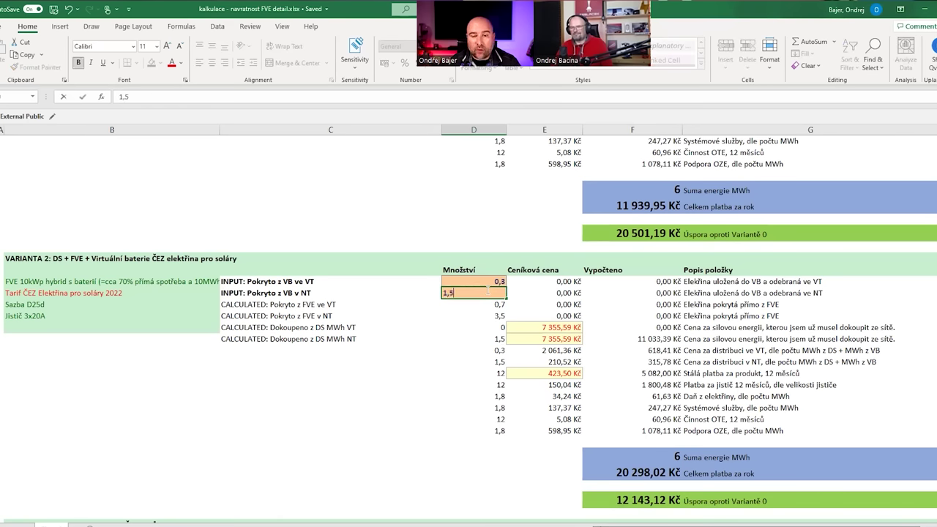
key("Return")
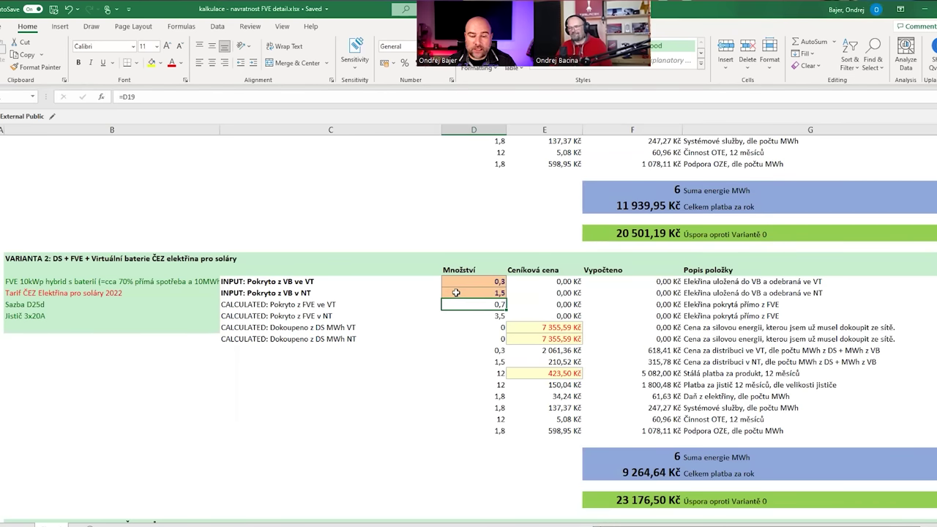
Switch to the Elektřina pro soláry price list in Adobe Acrobat Reader and examine the 10 kW installed power condition in its product terms.
key("alt+Tab")
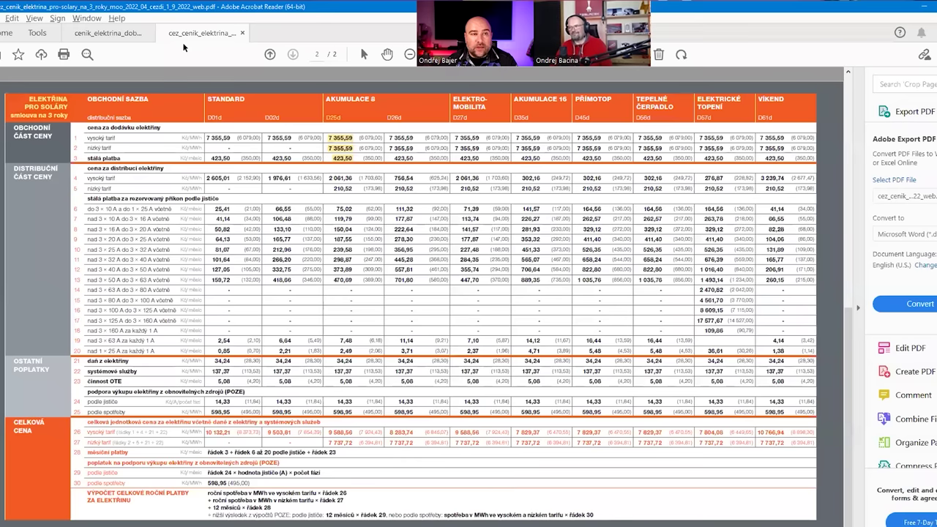
scroll(484, 161, "up", 3)
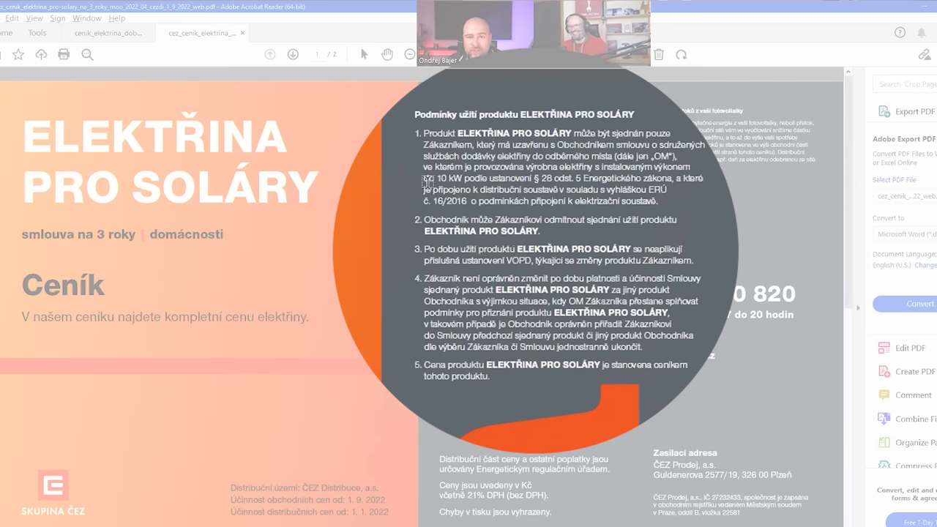
left_click_drag(424, 177, 530, 178)
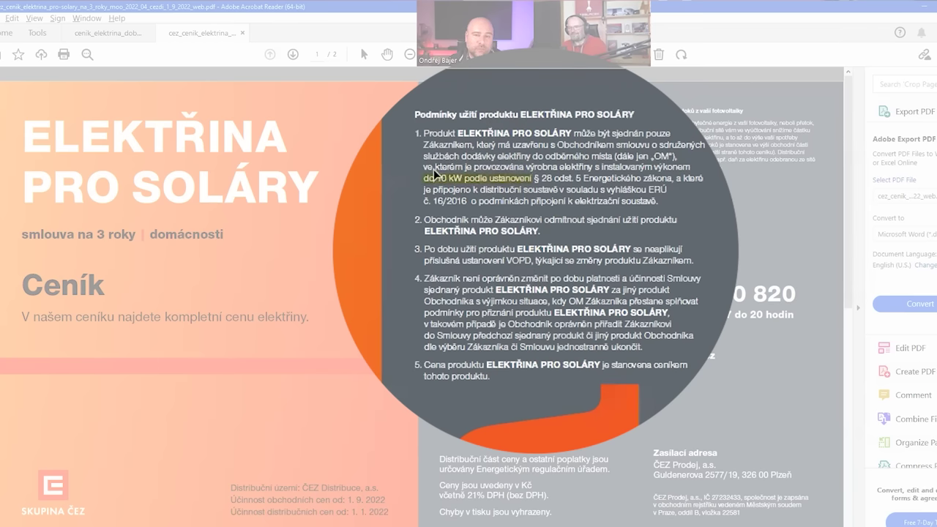
scroll(467, 168, "down", 3)
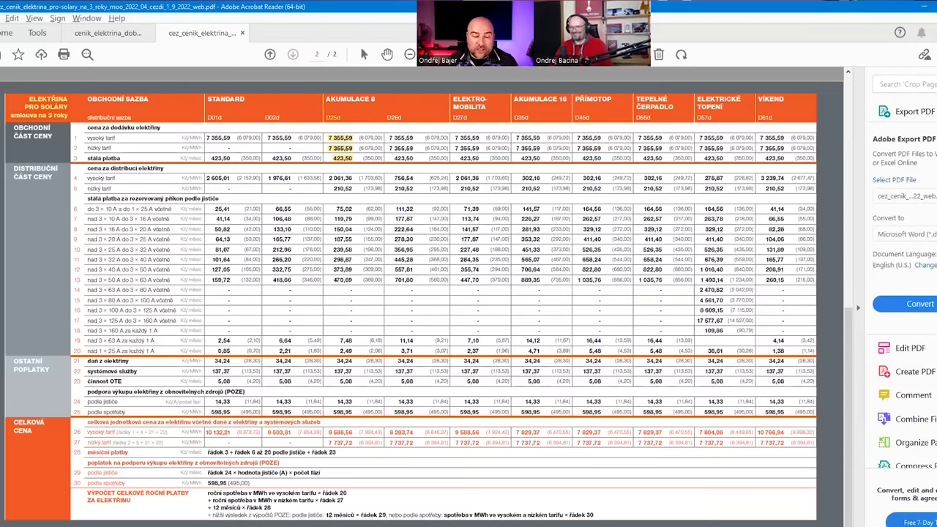
Switch back to the Excel calculation and compare the total yearly payments of Varianta 0, Varianta 1 and Varianta 2.
key("alt+Tab")
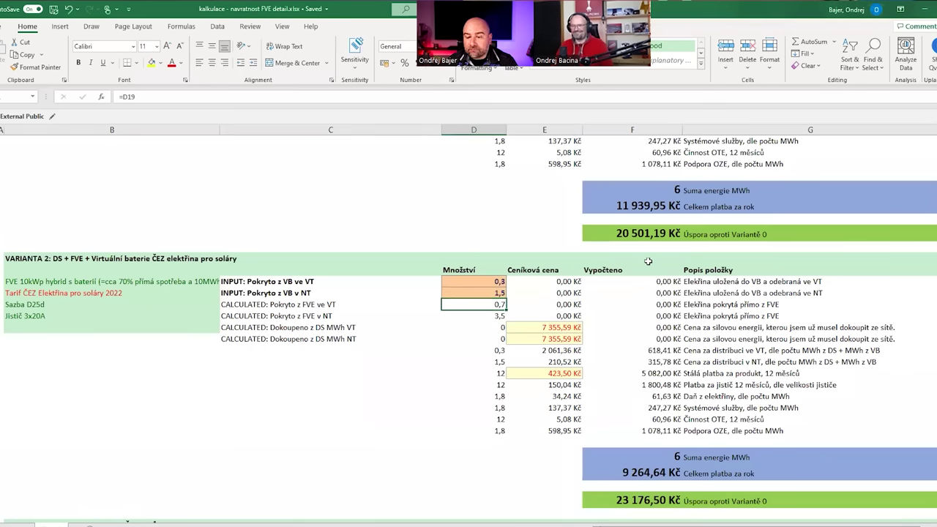
left_click(632, 473)
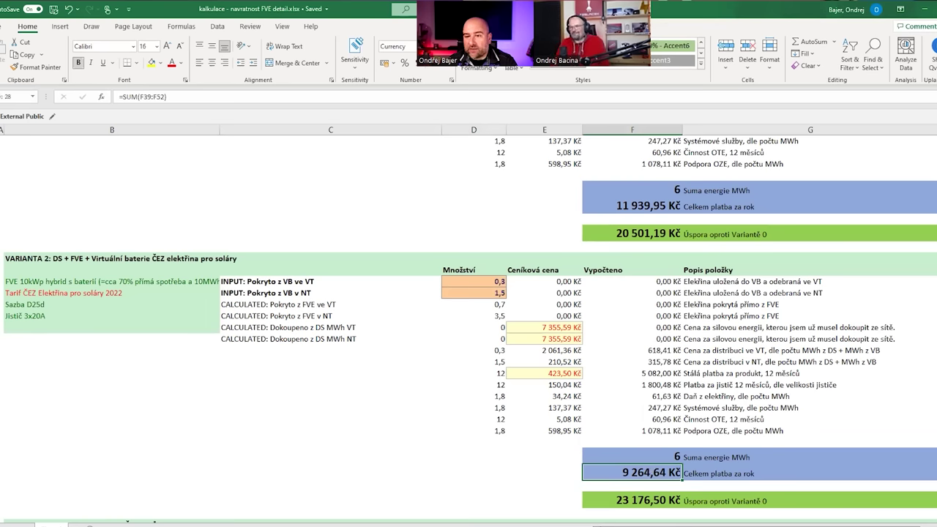
scroll(469, 330, "up", 7)
scroll(639, 301, "up", 2)
left_click(637, 299)
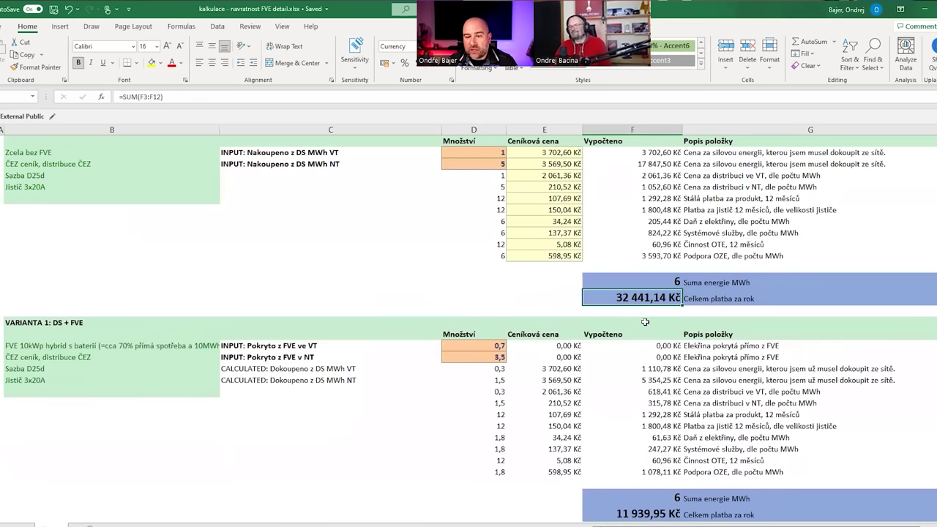
scroll(649, 344, "down", 2)
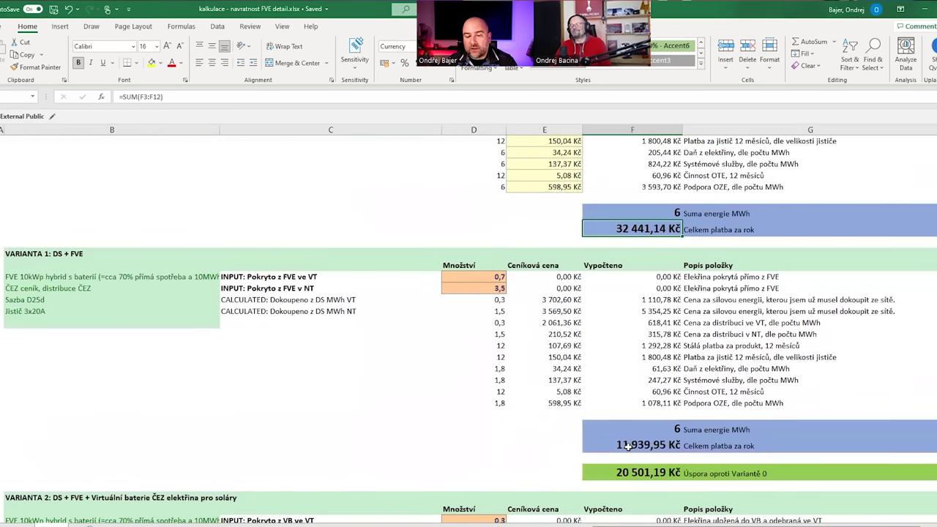
left_click(628, 445)
scroll(745, 437, "down", 6)
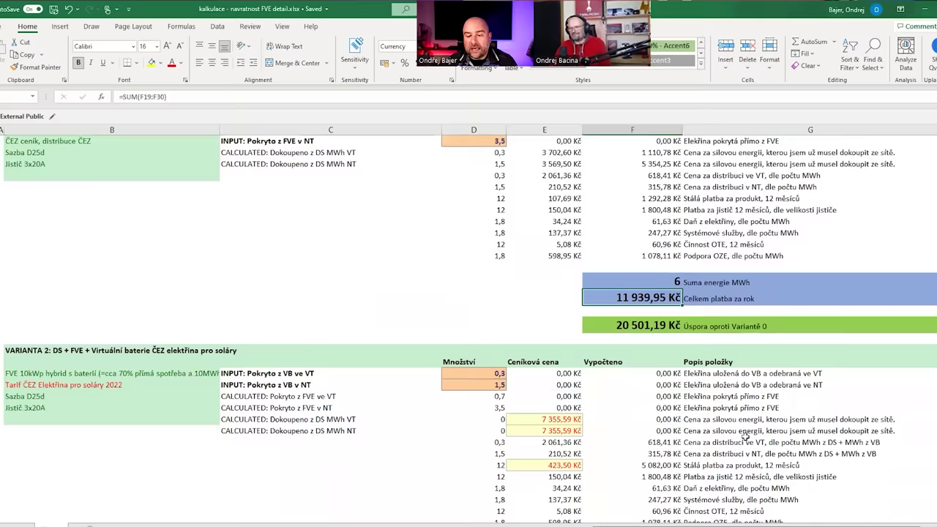
left_click(648, 495)
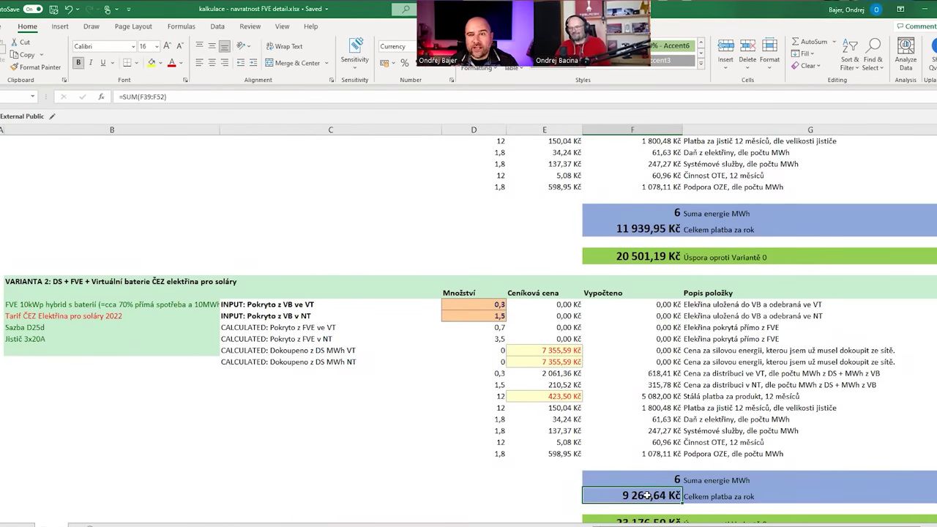
Examine Varianta 2's saving against Varianta 0 and its unit price and quantities for electricity bought from the grid.
scroll(679, 463, "down", 1)
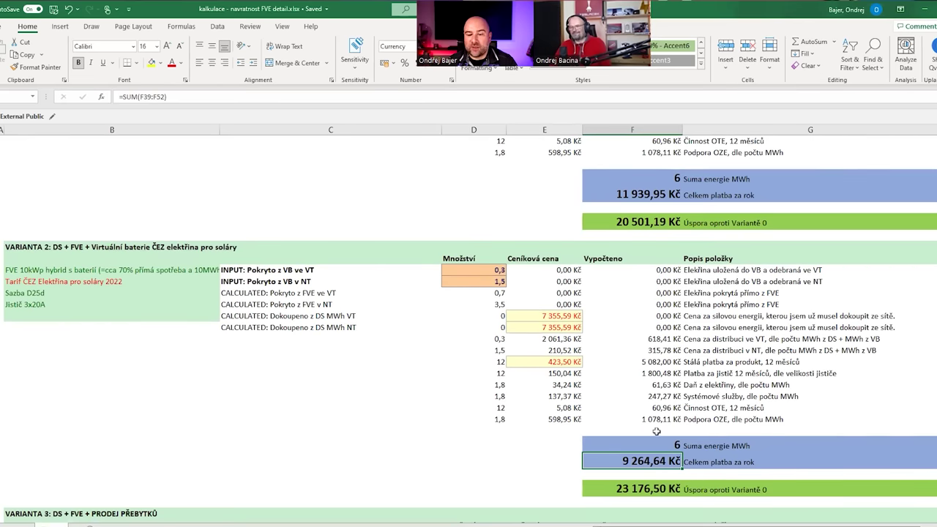
left_click(634, 488)
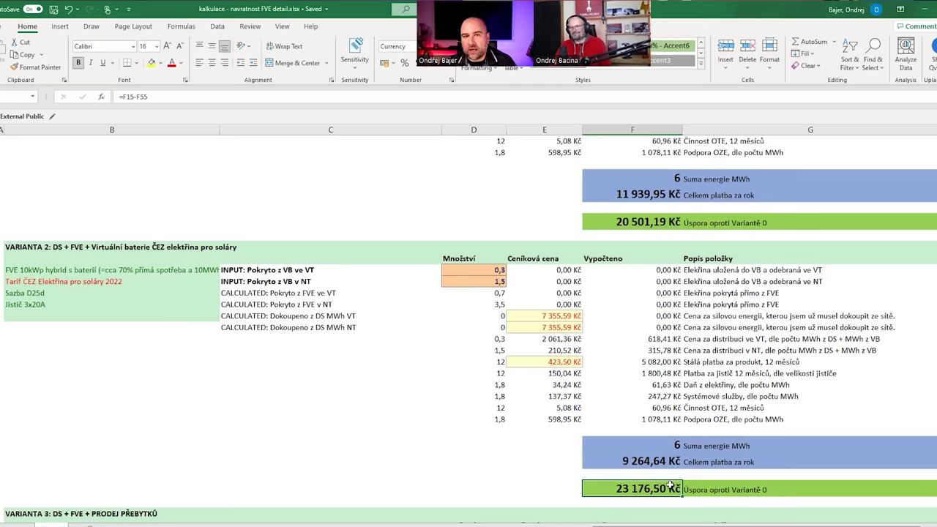
scroll(686, 480, "down", 1)
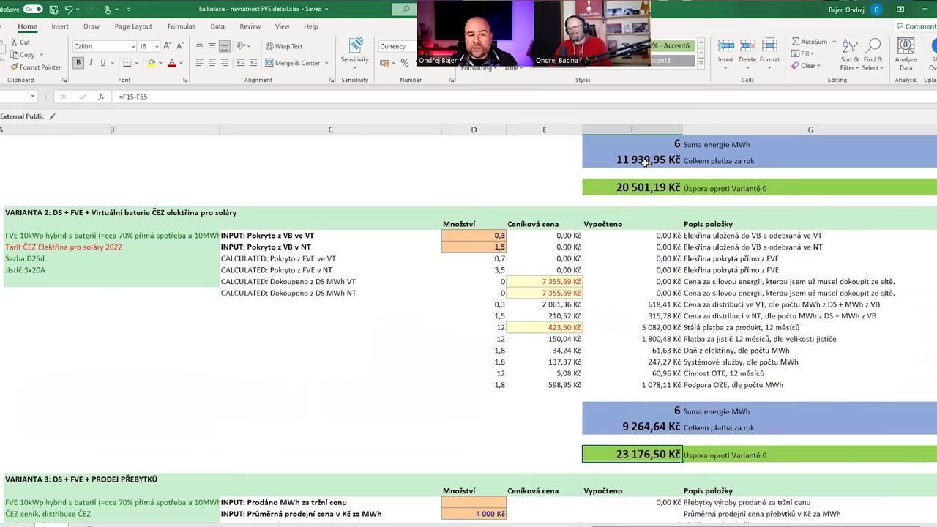
left_click(560, 281)
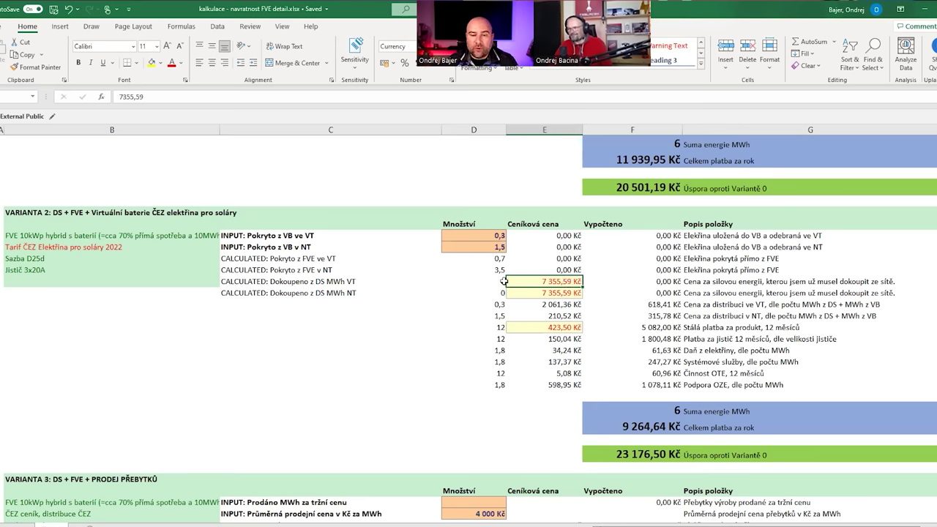
left_click_drag(504, 281, 503, 293)
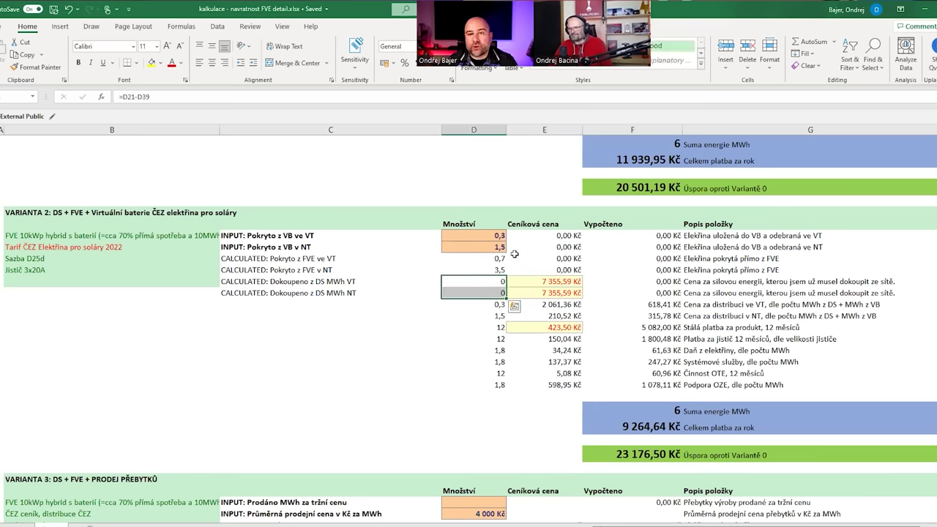
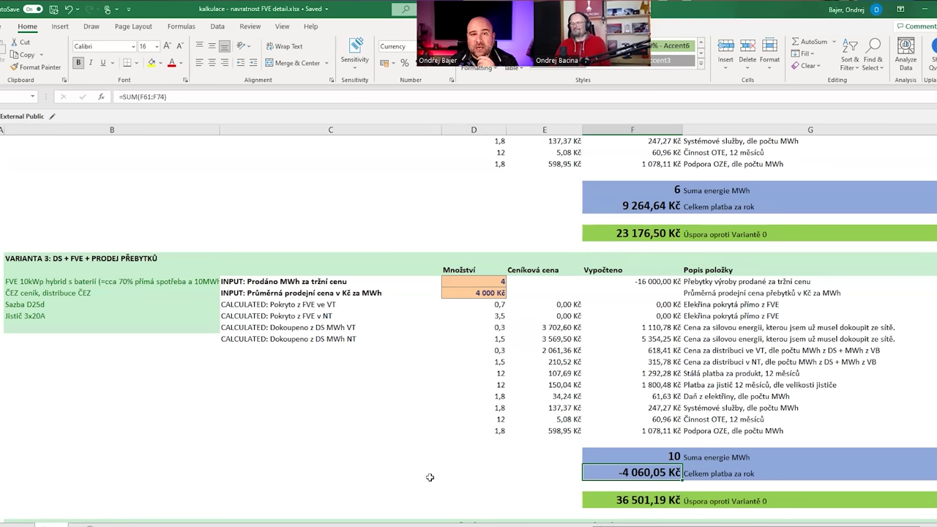
Check the payback section's investment amount against the price-after-subsidy line in the Notepad notes.
scroll(430, 477, "down", 5)
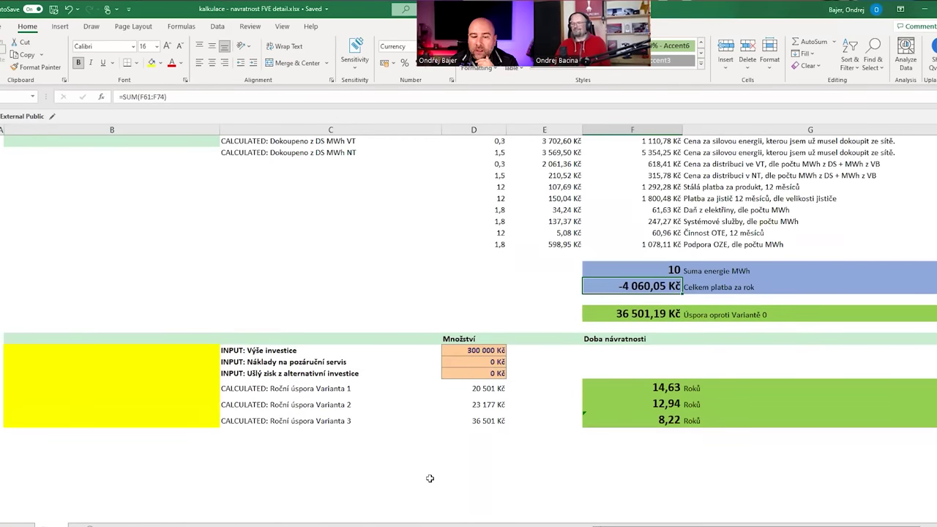
left_click(491, 350)
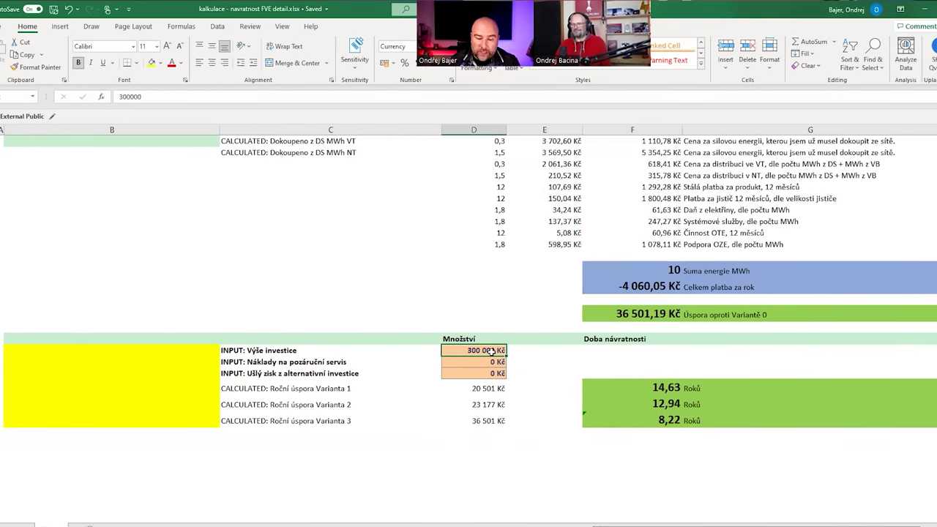
key("alt+Tab")
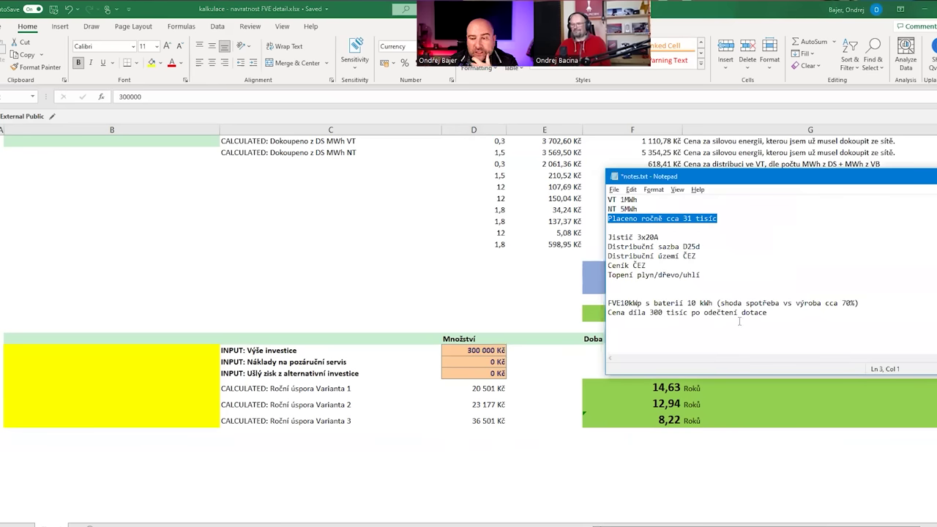
left_click(768, 312)
left_click_drag(769, 312, 607, 313)
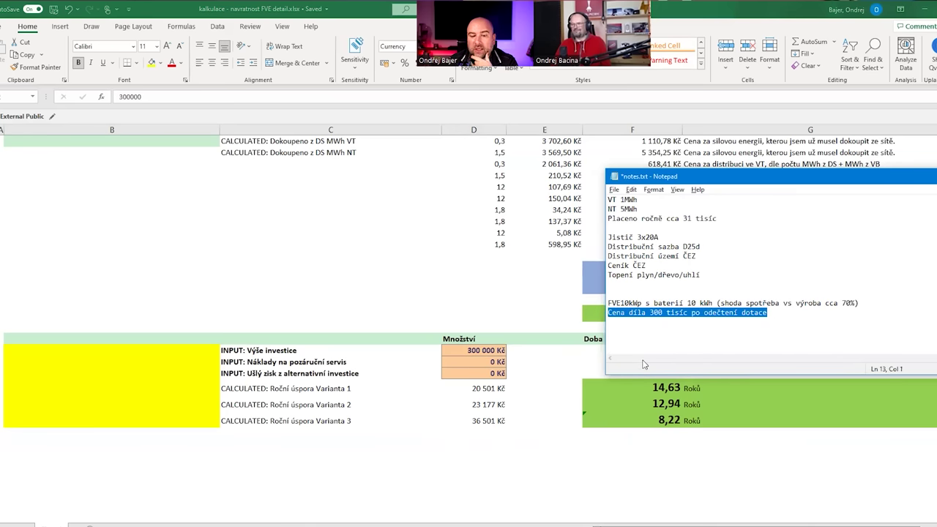
Set the investment amount (Výše investice) in the payback section of the Excel sheet to 350000 Kč.
left_click(483, 353)
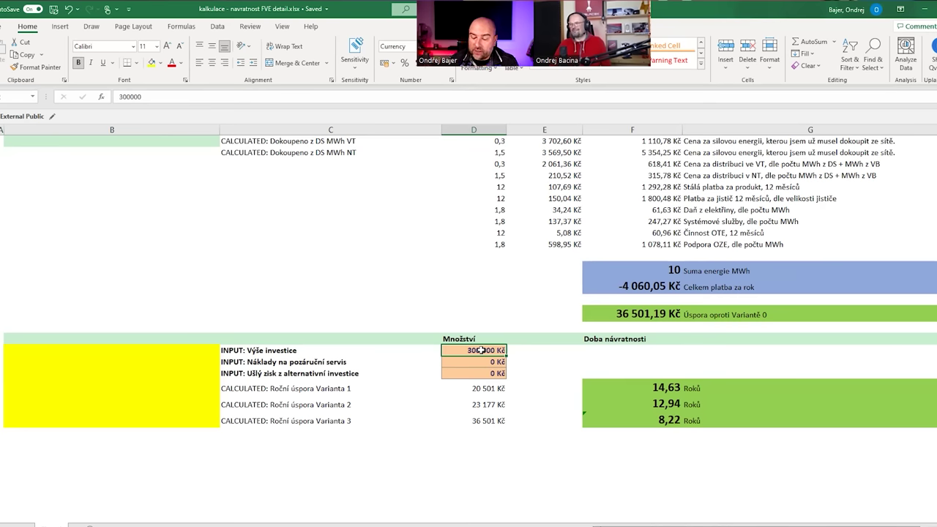
type("350")
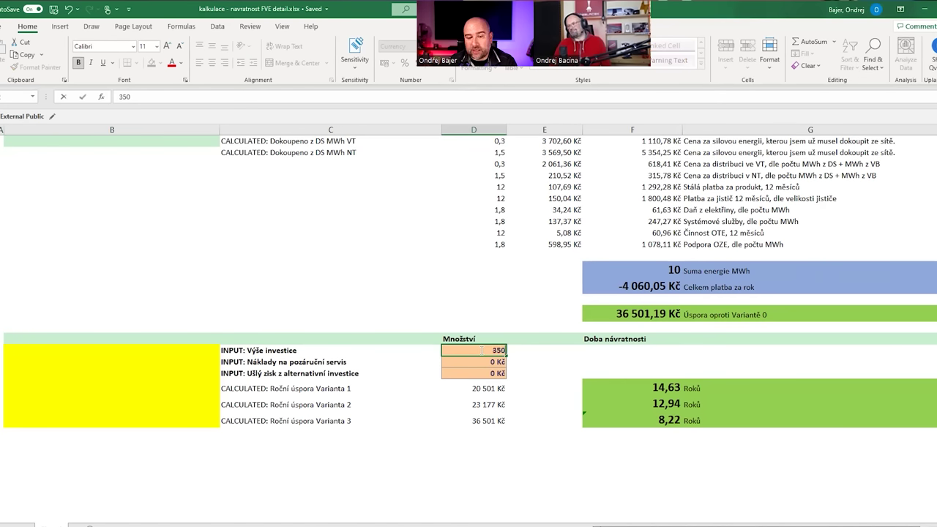
type("000")
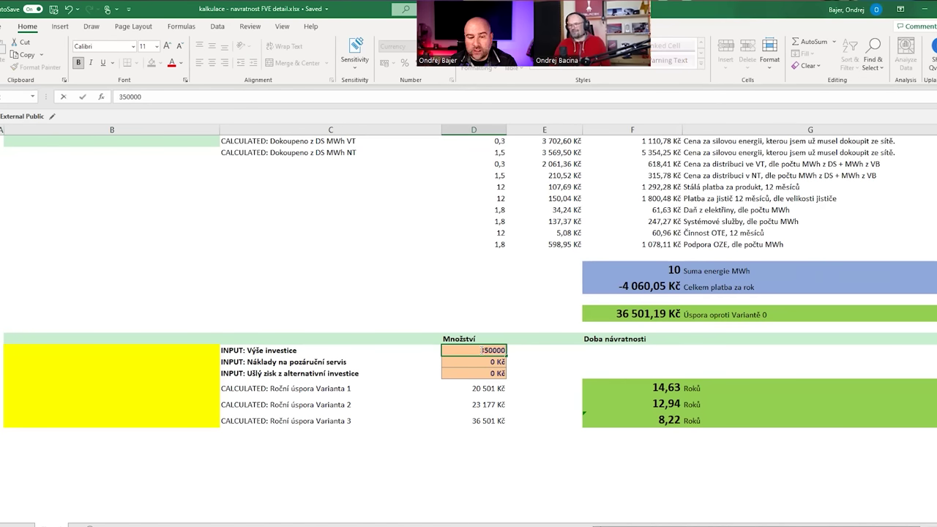
key("Return")
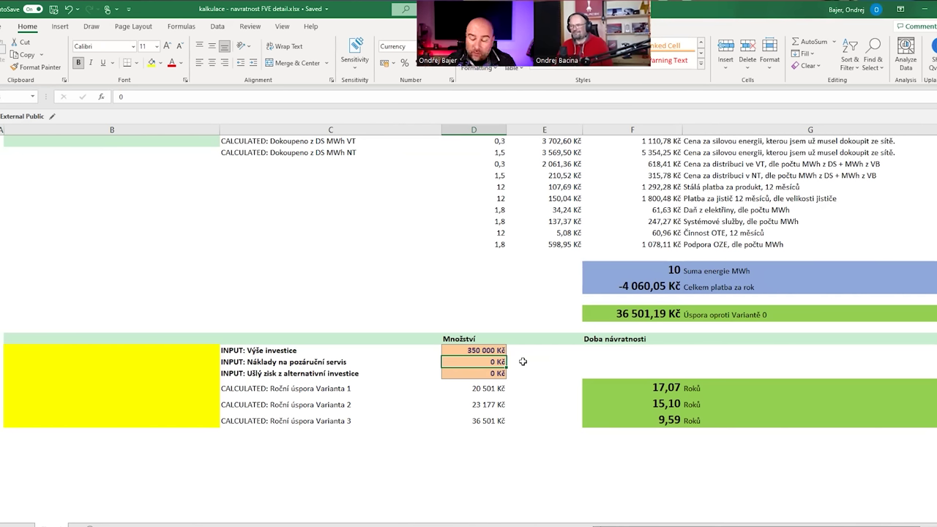
Review the alternative-investment loss input, Varianta 1's yearly saving and the payback periods for Varianta 1 and Varianta 2.
key("Down")
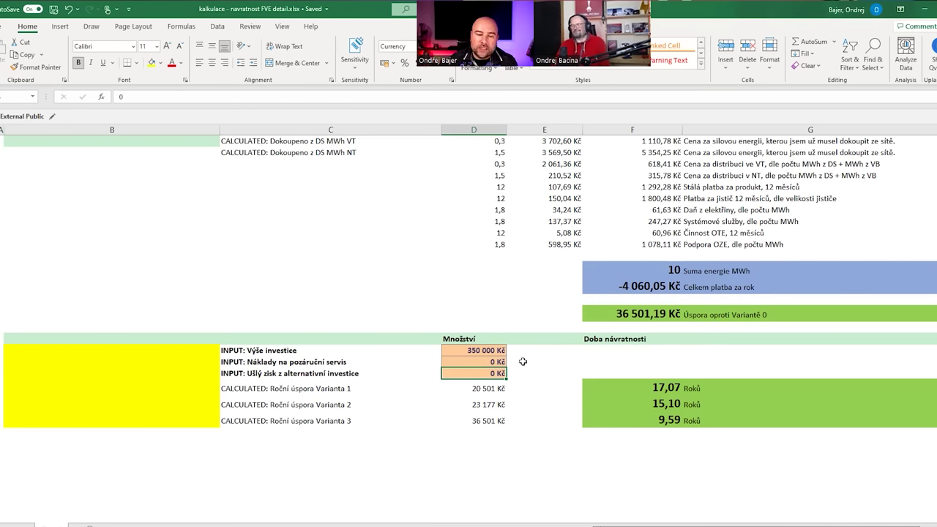
key("Down")
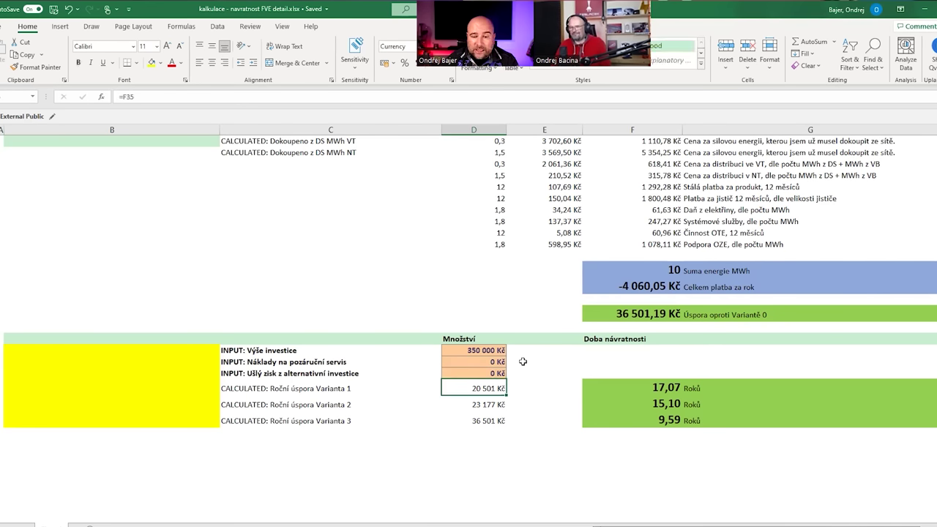
key("Right")
key("Right")
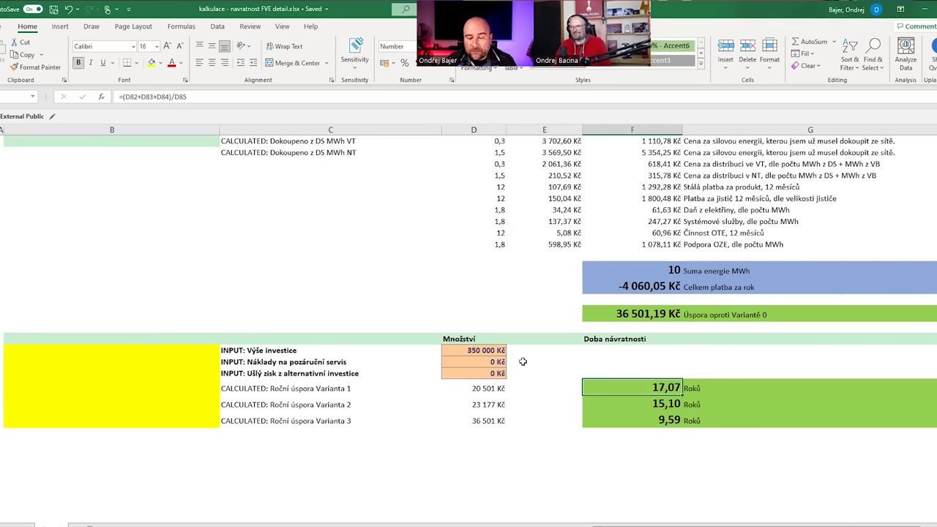
key("Down")
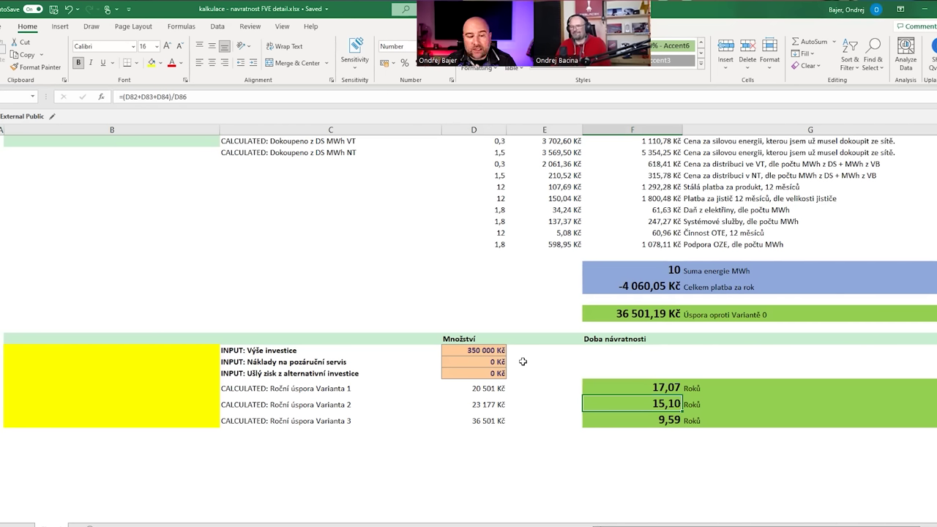
Check Varianta 3's payback period, then review the Notepad list of factors the calculation does not take into account.
key("Down")
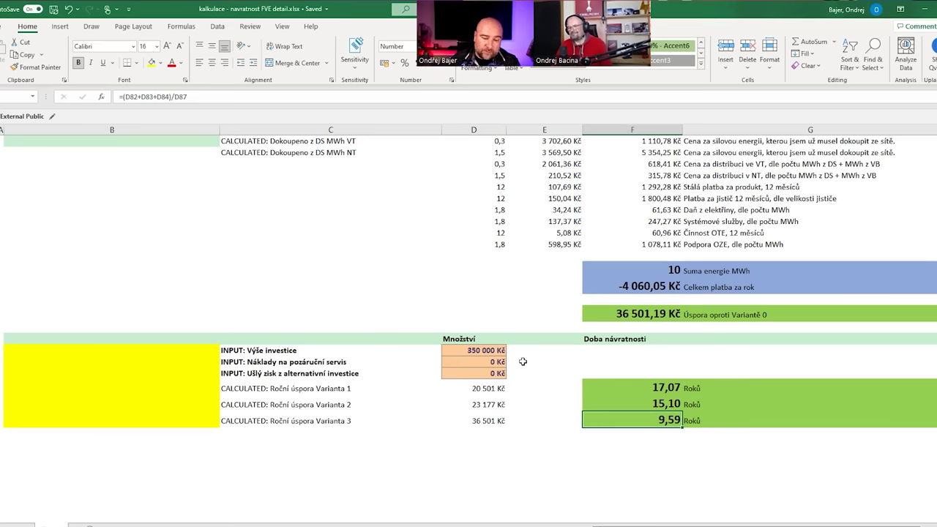
key("alt+Tab")
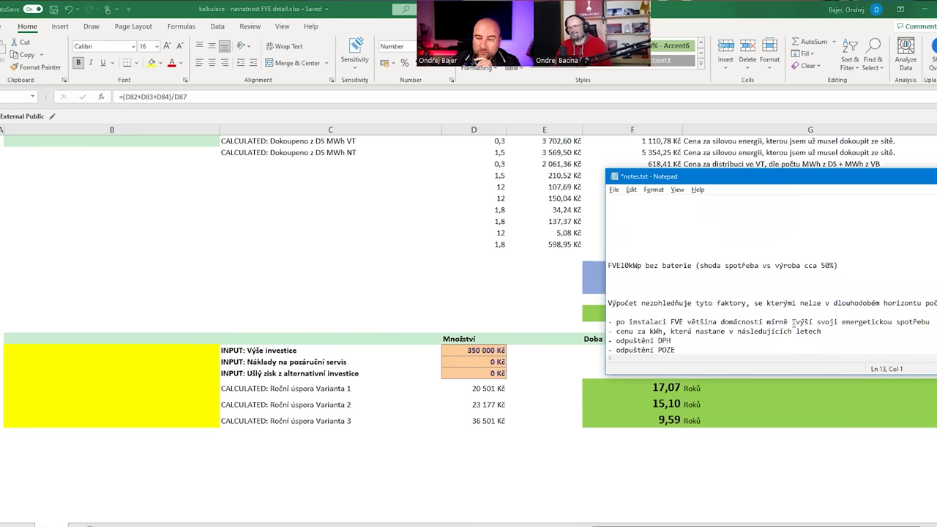
scroll(795, 323, "down", 3)
left_click(642, 237)
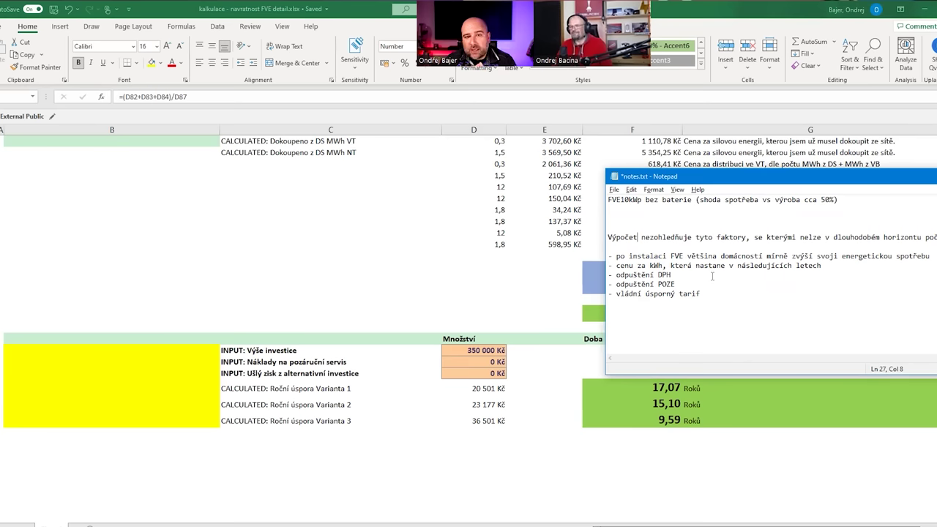
Return to Varianta 0 in the Excel sheet and select its list price for VT energy bought from the grid.
scroll(462, 238, "up", 15)
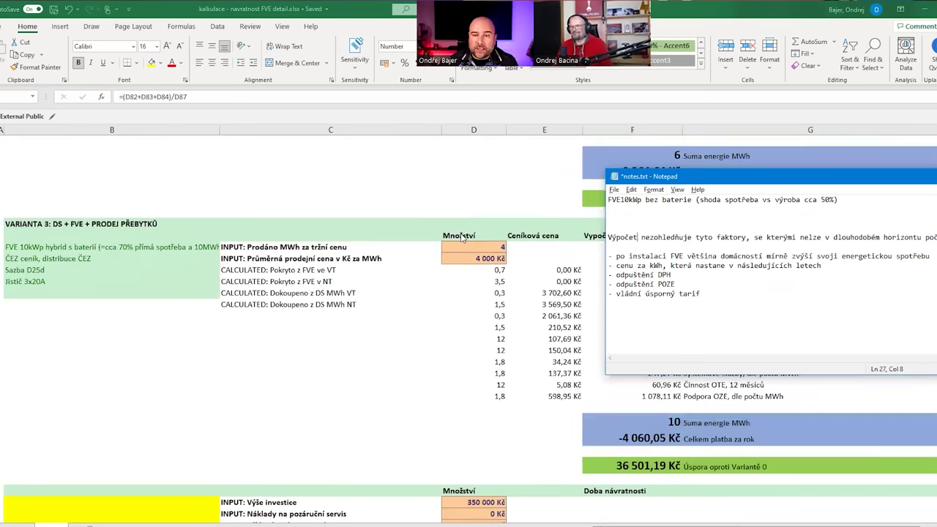
scroll(462, 238, "up", 2)
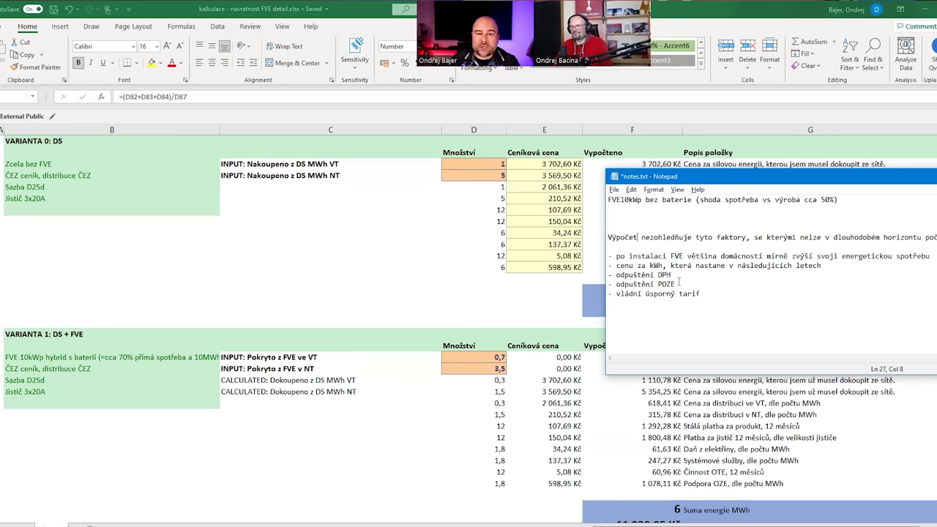
left_click(551, 169)
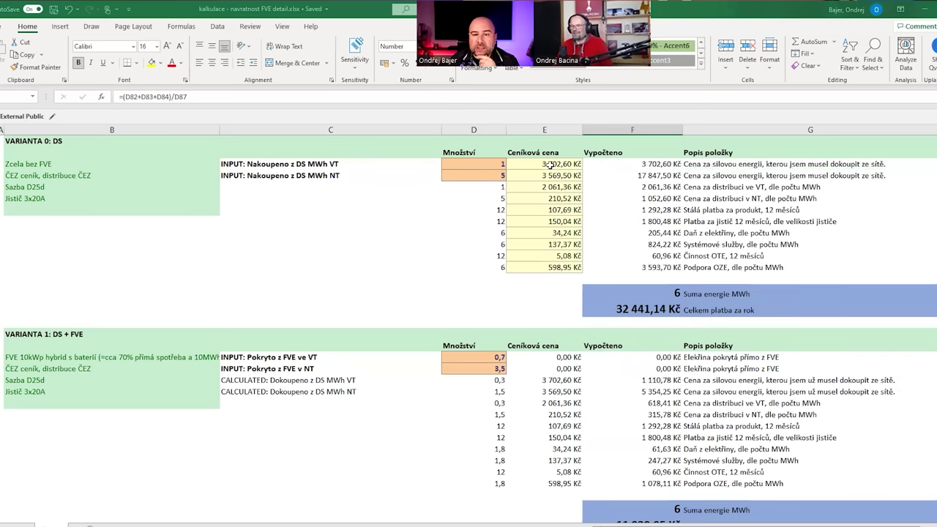
scroll(551, 165, "up", 19)
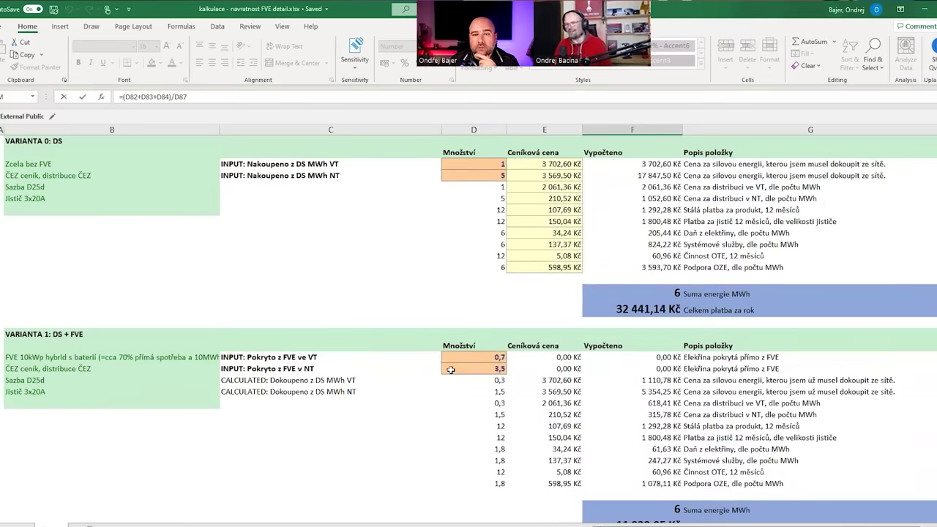
left_click(545, 164)
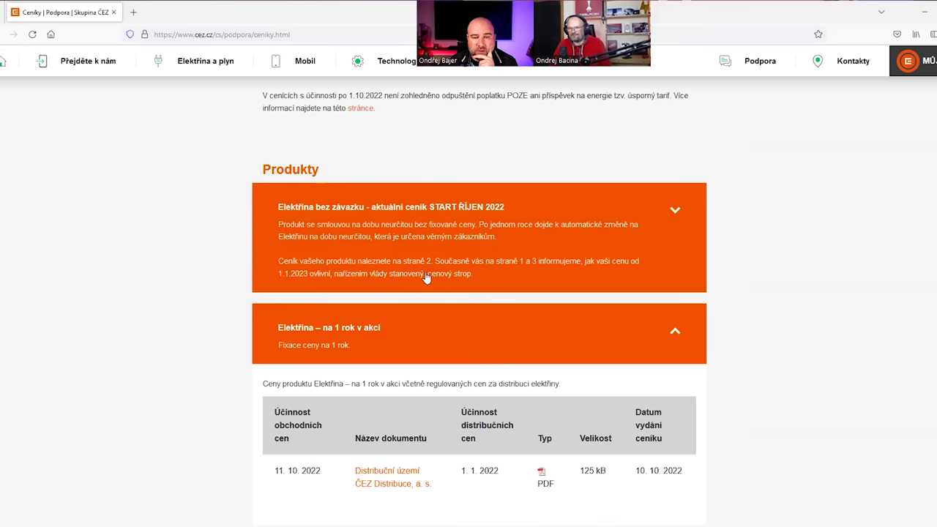
On the ČEZ price list page in the browser, open the Elektřina bez závazku ČEZ Distribuce PDF and look up the D25d high-tariff supply price.
left_click(426, 236)
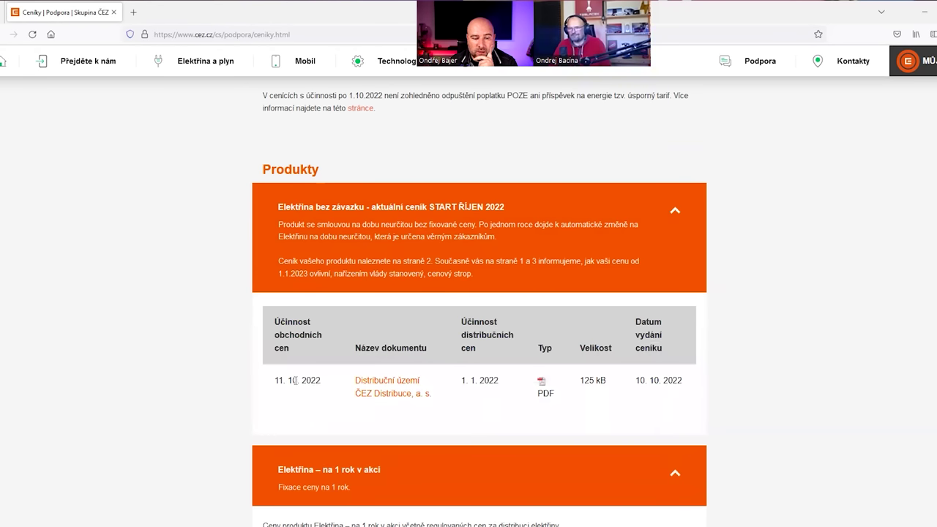
scroll(295, 386, "down", 2)
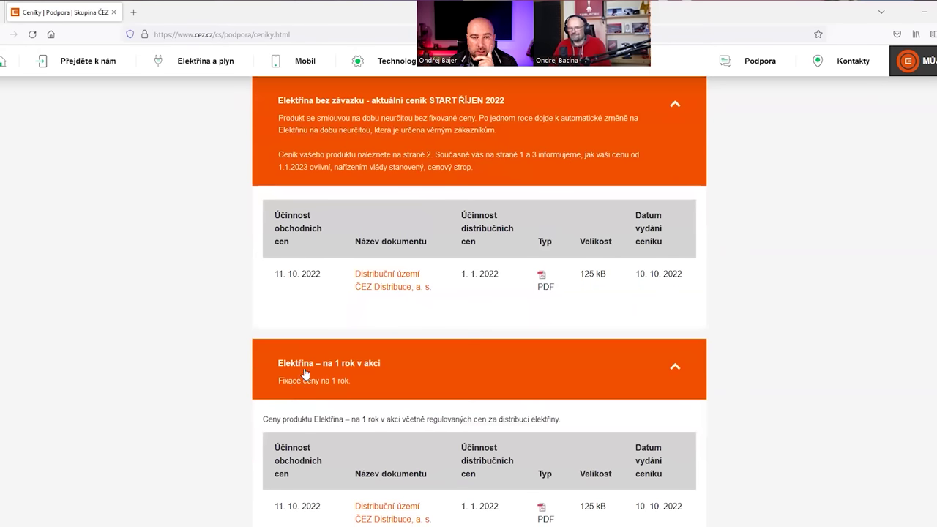
scroll(305, 376, "up", 2)
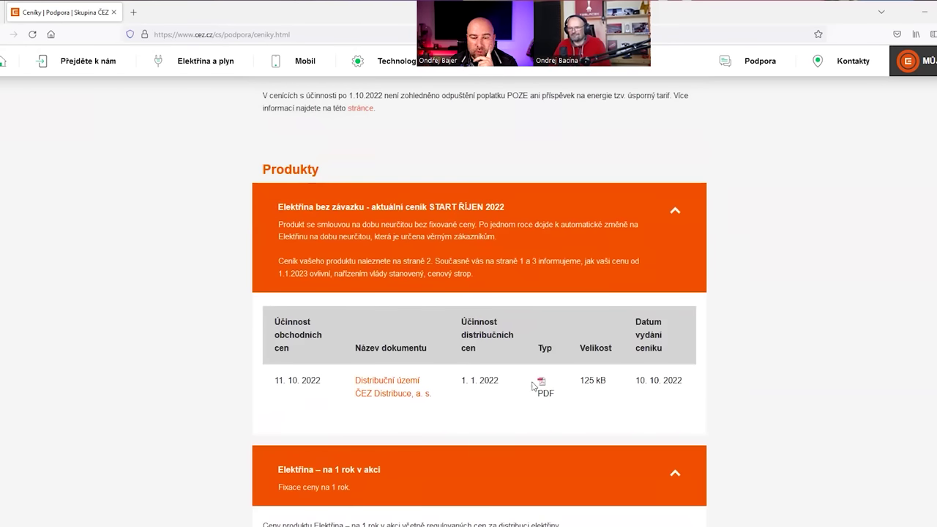
left_click(357, 384)
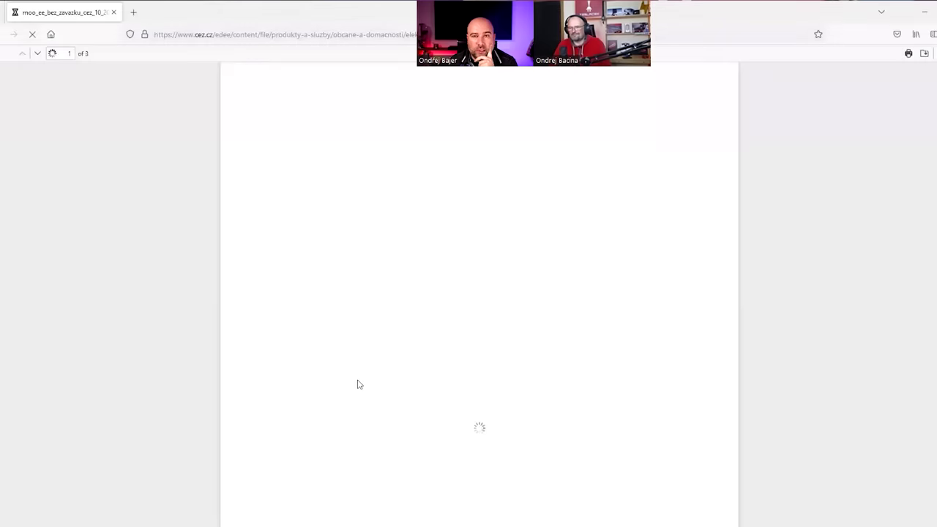
scroll(384, 311, "down", 10)
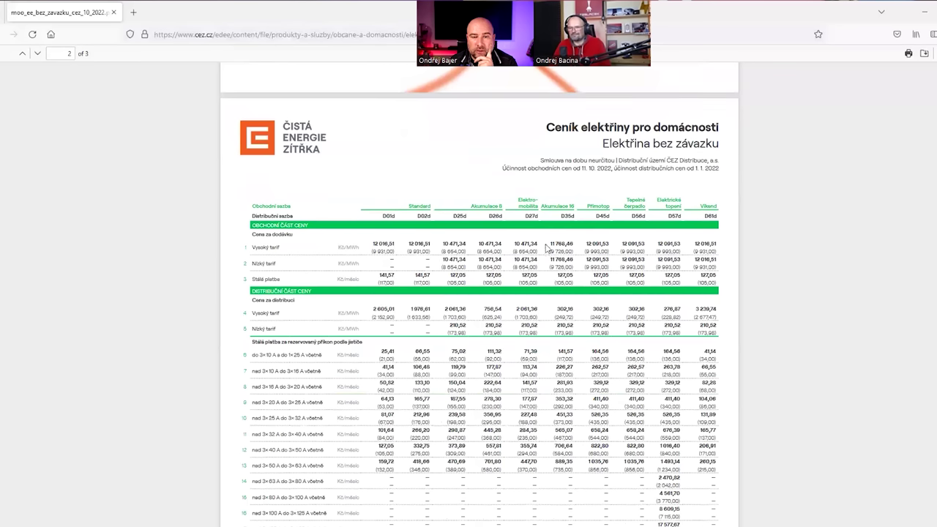
left_click_drag(462, 244, 442, 246)
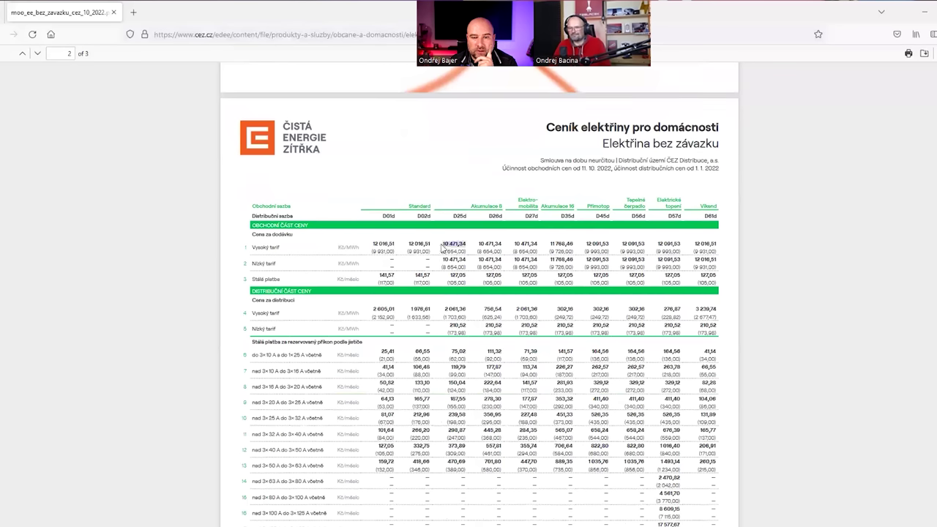
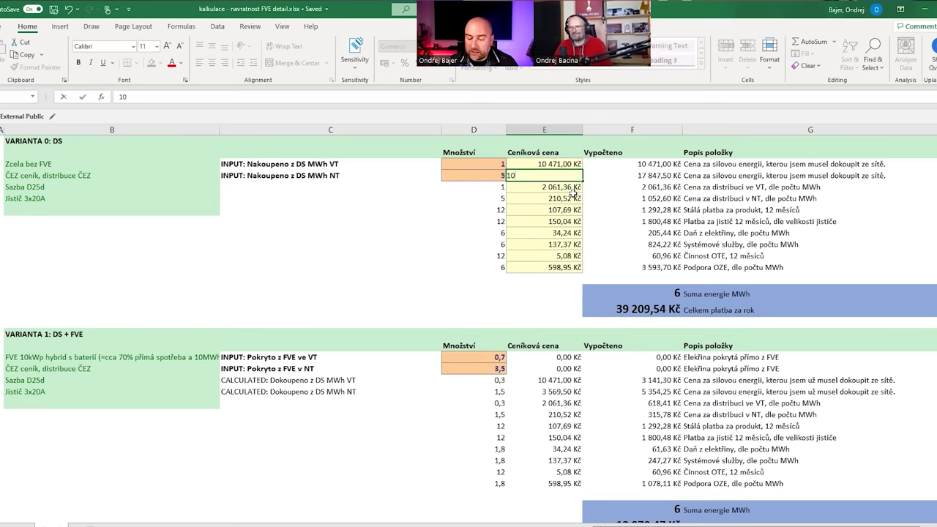
Set Varianta 0's list price for NT energy bought from the grid to 10471 Kč.
type("471")
key("Return")
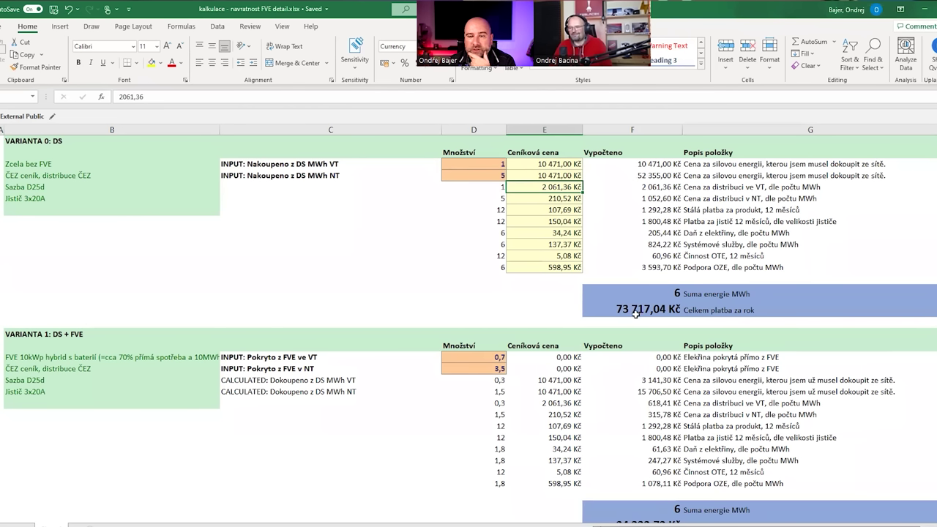
Compare the recalculated yearly payment of Varianta 0 with Varianta 1's yearly payment and saving.
scroll(636, 313, "down", 3)
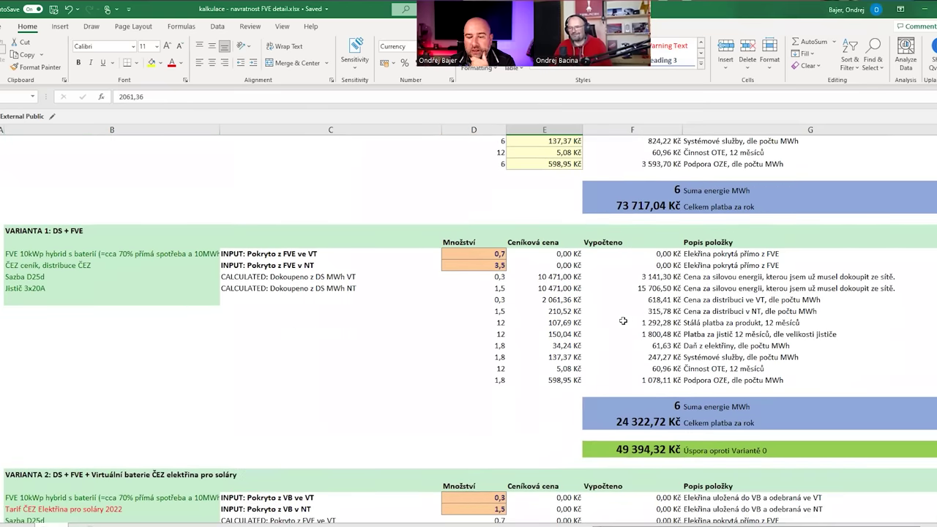
scroll(620, 232, "up", 3)
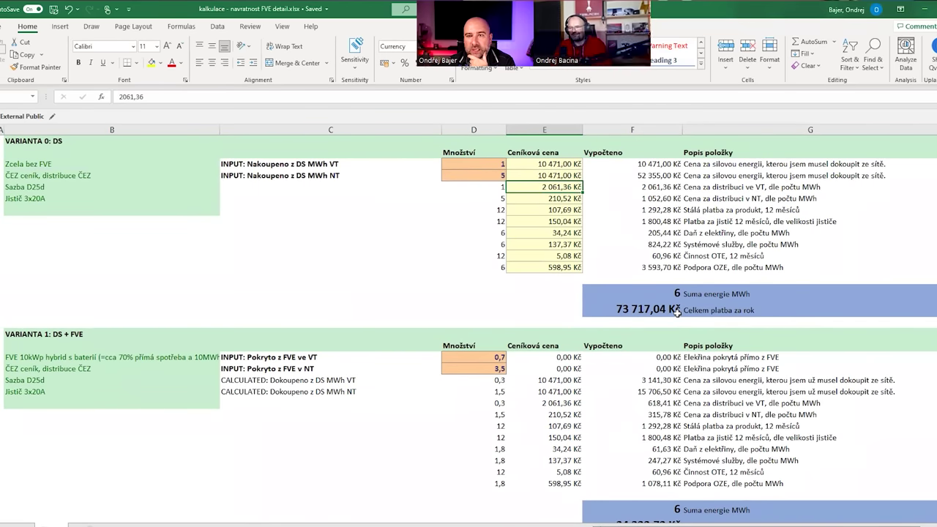
scroll(677, 312, "down", 2)
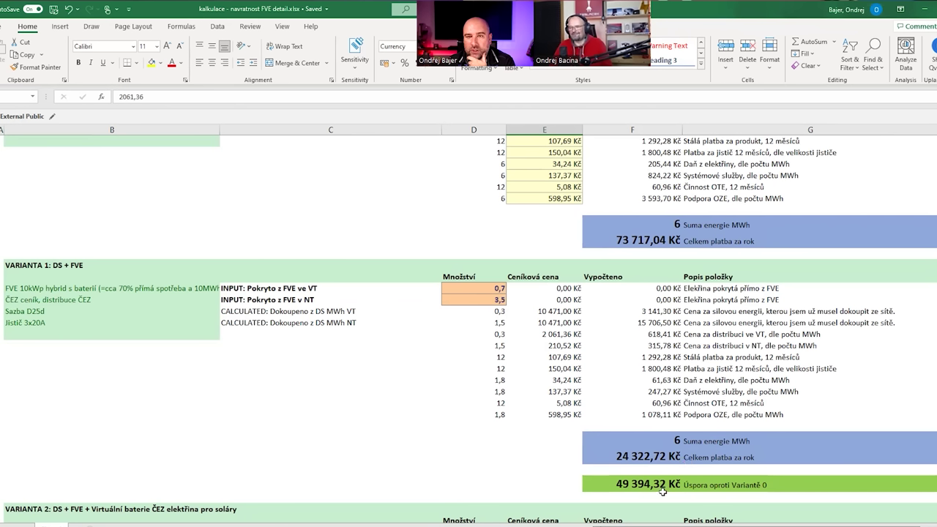
scroll(661, 488, "down", 6)
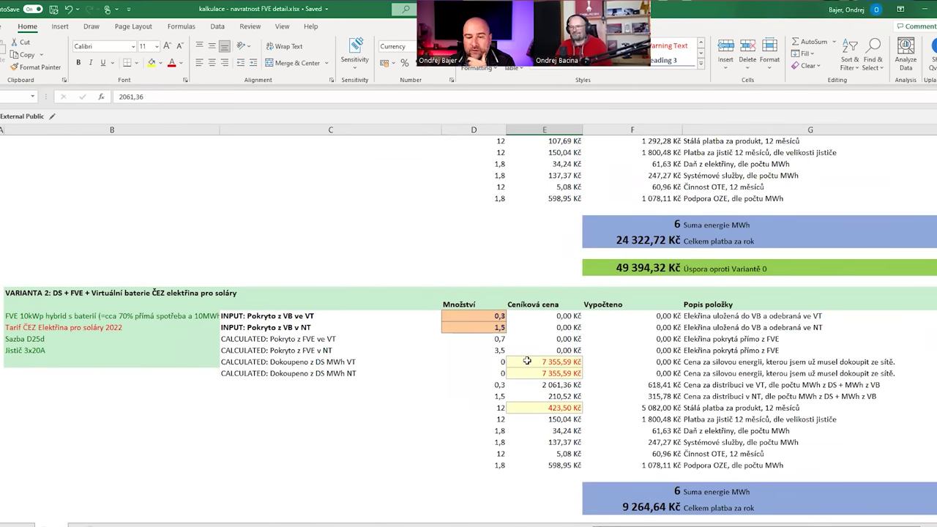
Compare Varianta 2's grid-purchase quantities and prices with Varianta 0's list prices, and check Varianta 2's yearly payment and saving.
left_click_drag(496, 363, 550, 372)
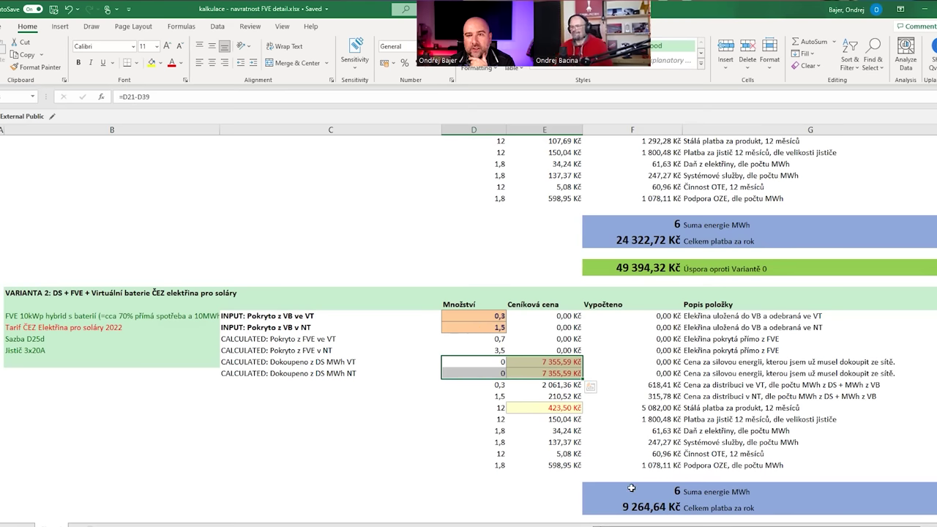
scroll(572, 212, "up", 4)
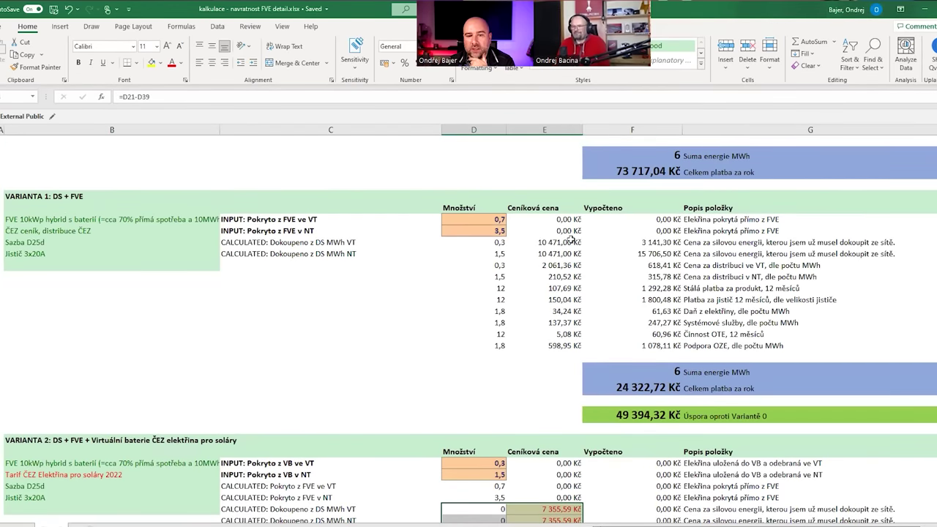
scroll(573, 262, "up", 4)
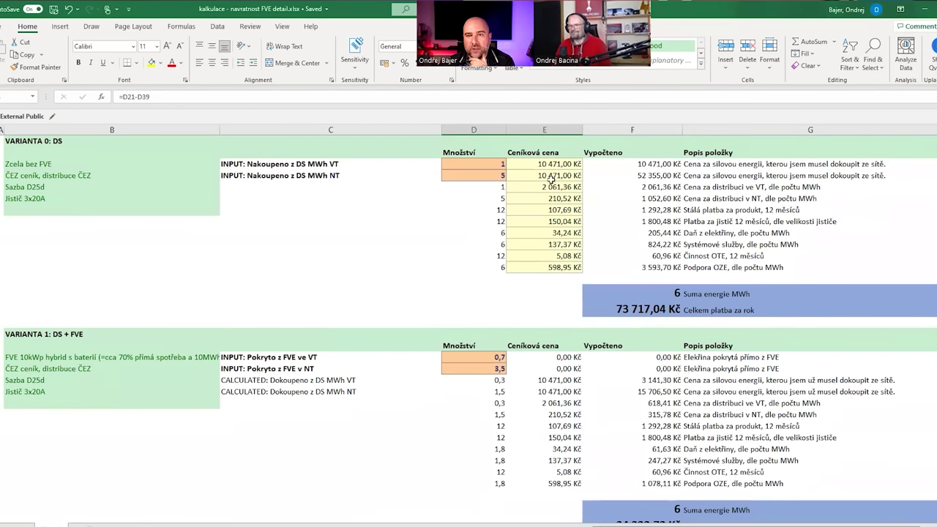
scroll(543, 379, "down", 9)
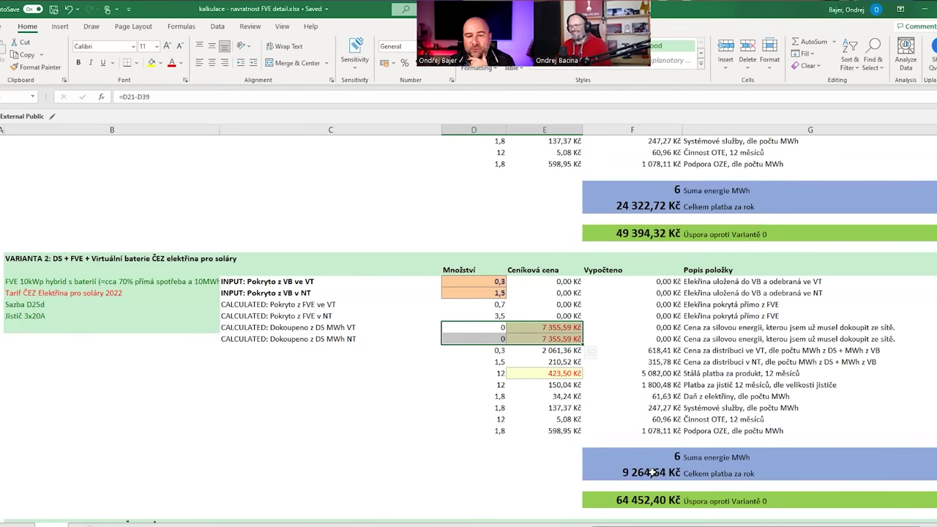
scroll(653, 473, "down", 2)
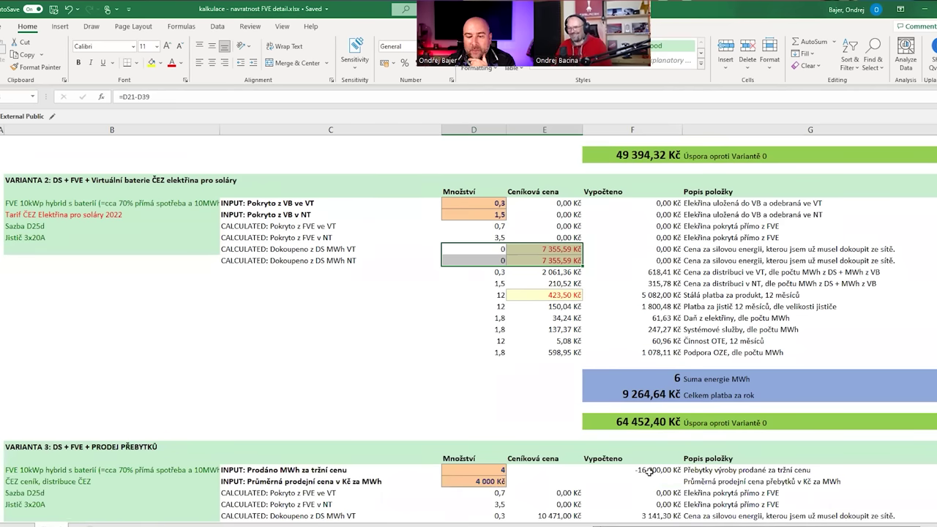
Set Varianta 3's average selling price to 8000 Kč per MWh and check its total yearly payment.
scroll(649, 472, "down", 4)
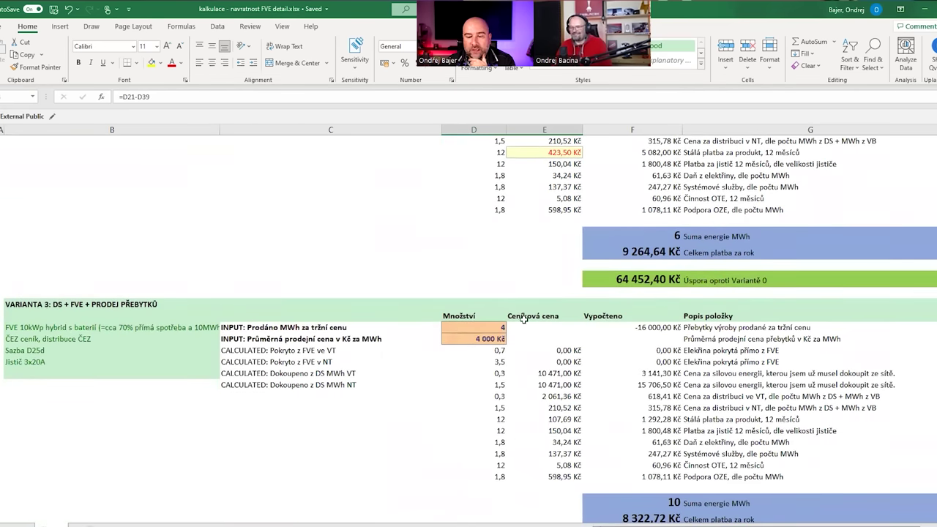
left_click(467, 341)
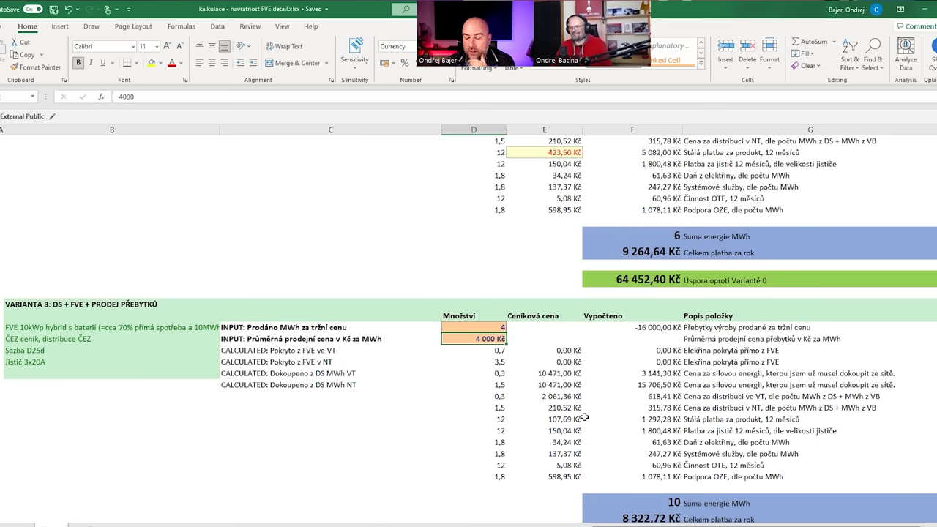
type("8 ")
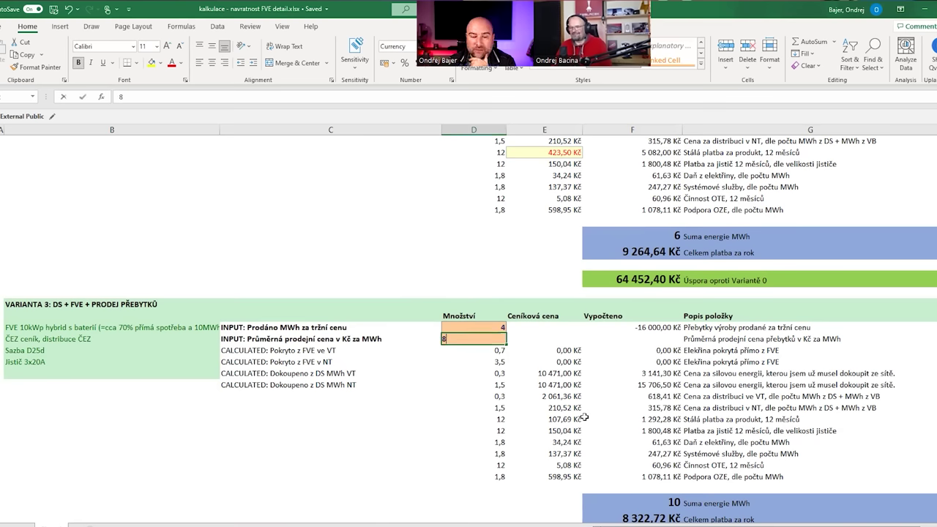
type("000")
key("Return")
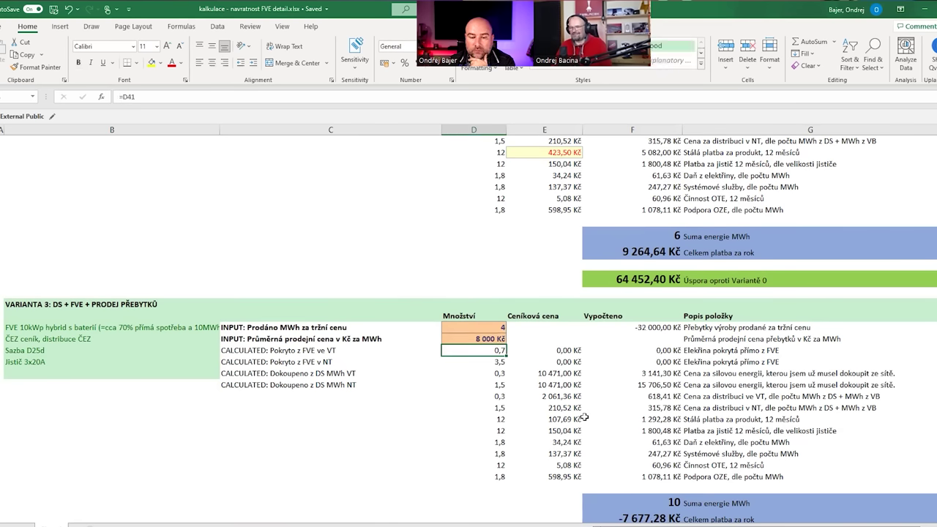
scroll(585, 418, "down", 1)
left_click(634, 486)
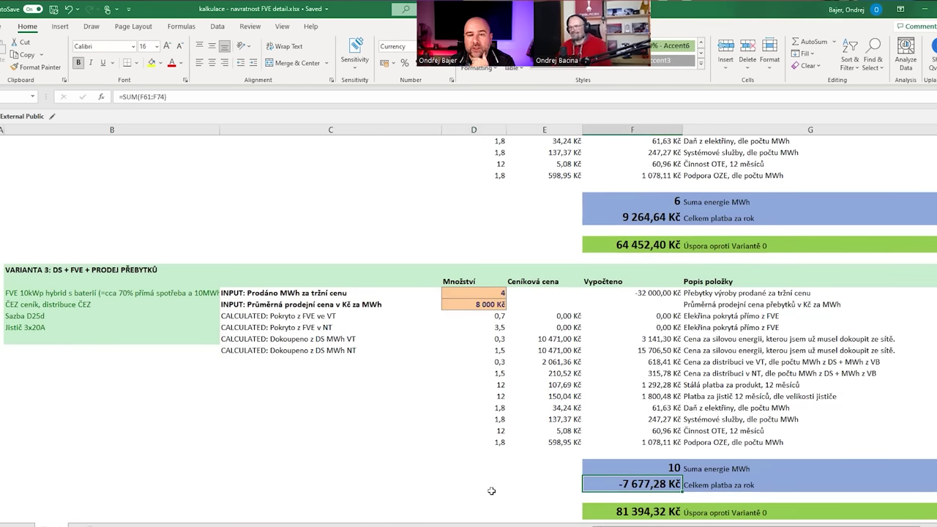
Review the recalculated payback periods of all three variants, focusing on Varianta 2 and Varianta 3.
scroll(491, 490, "down", 5)
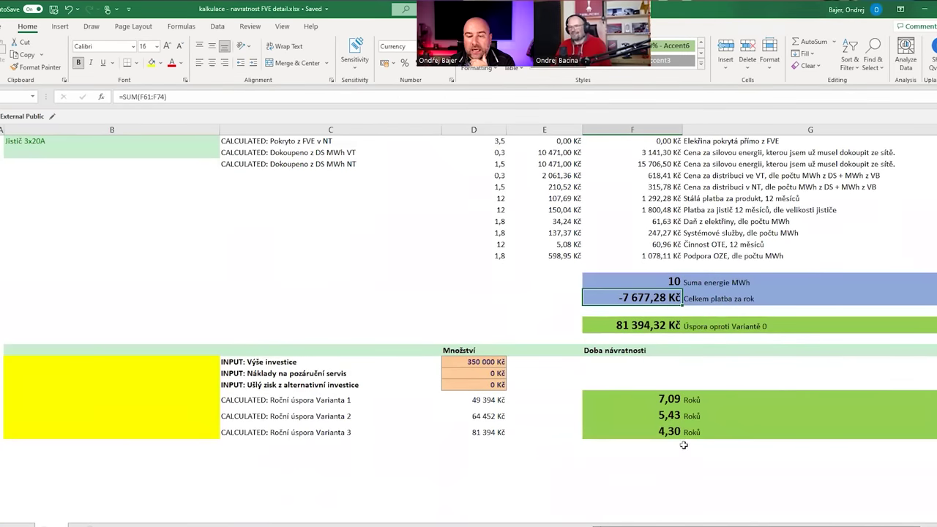
left_click_drag(725, 400, 711, 437)
left_click(673, 472)
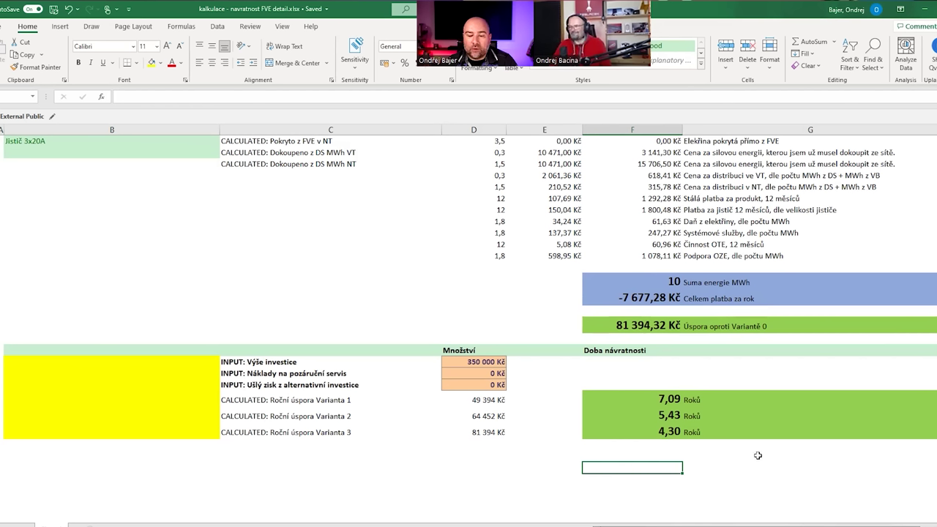
key("Up")
key("Up")
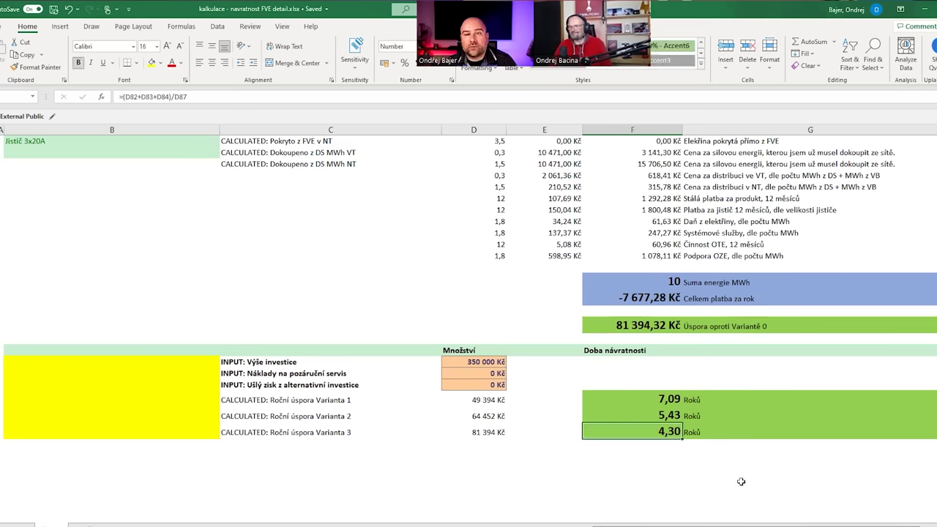
key("Up")
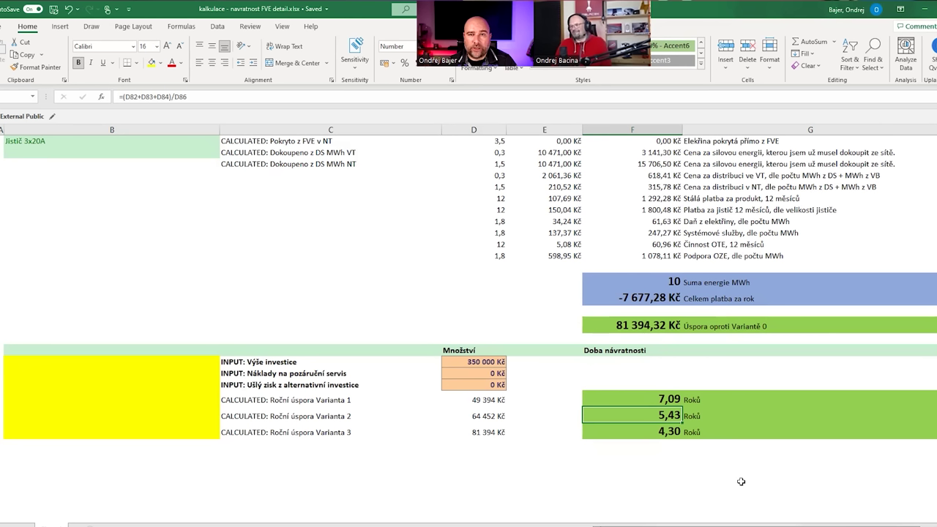
key("Down")
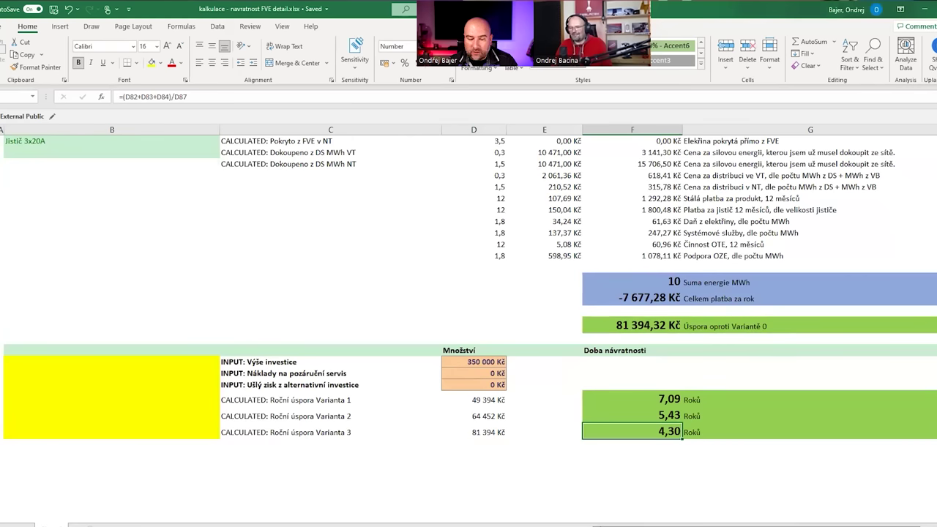
Check the SolidSun offer's assumed electricity price, and set Varianta 0's list prices for VT and NT energy to 8000 Kč in the workbook.
key("alt+Tab")
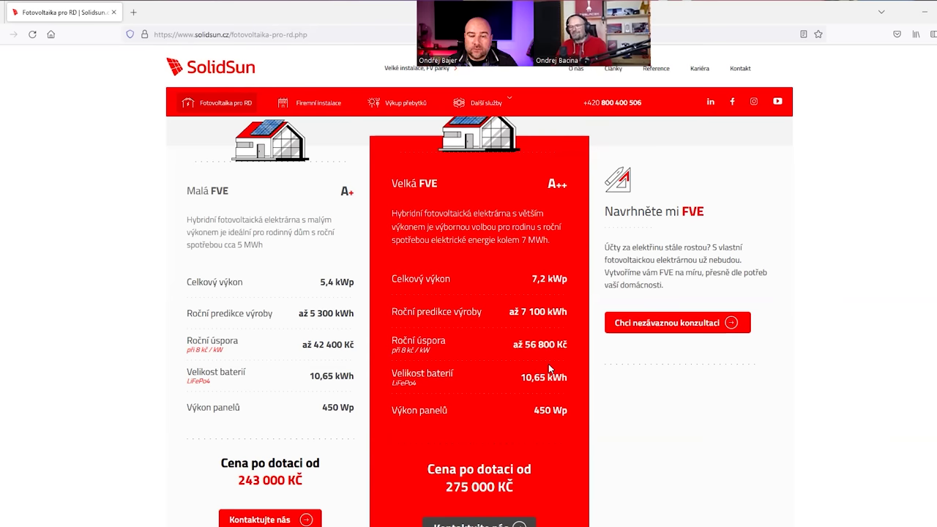
key("alt+Tab")
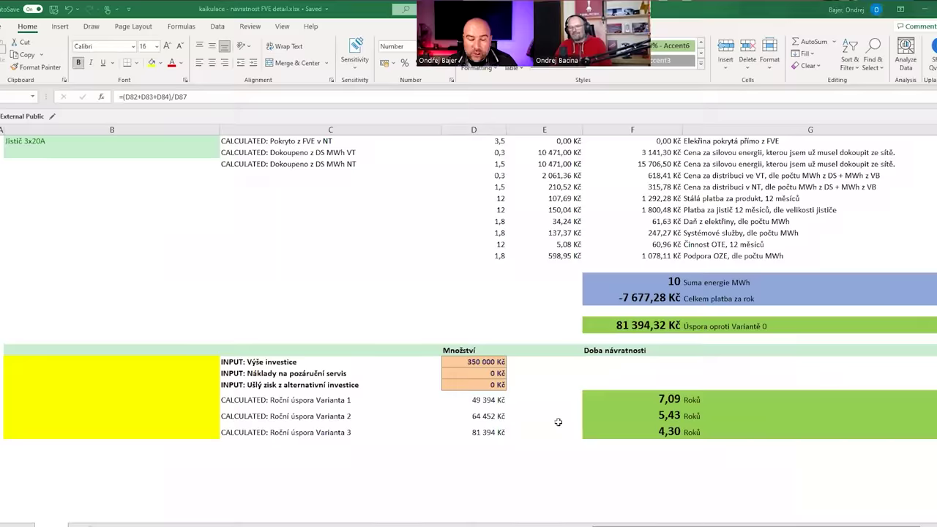
scroll(599, 356, "up", 12)
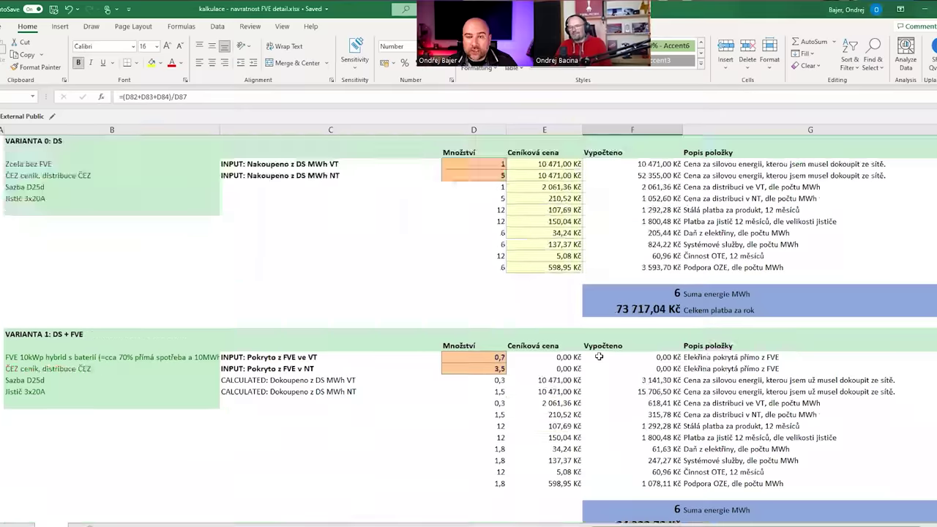
left_click(540, 165)
type("8000")
key("Return")
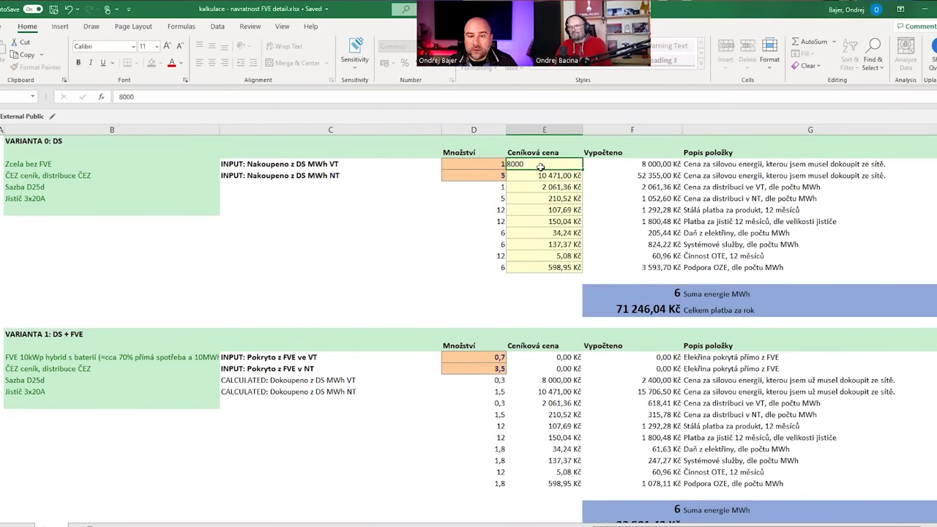
type("8000")
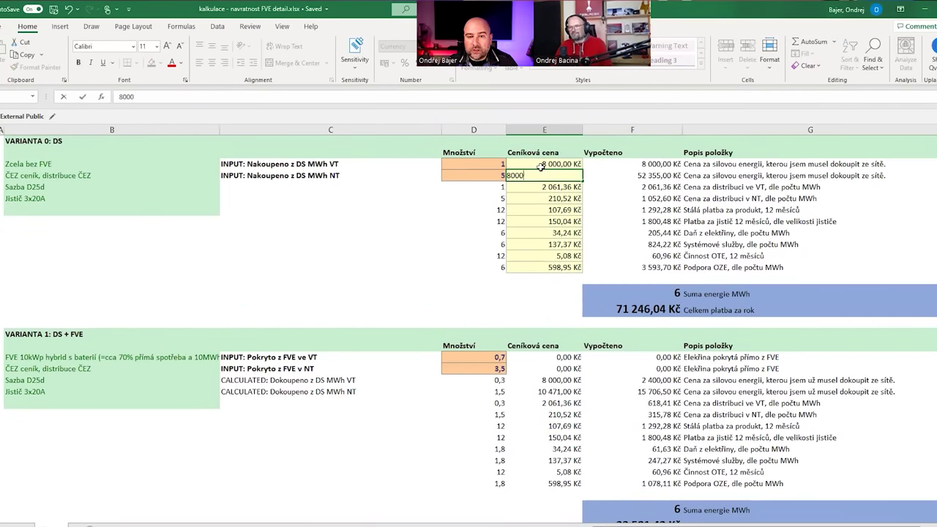
key("Return")
Check Varianta 0's purchased VT and NT quantities and Varianta 1's recalculated saving against Varianta 0.
left_click_drag(492, 166, 487, 177)
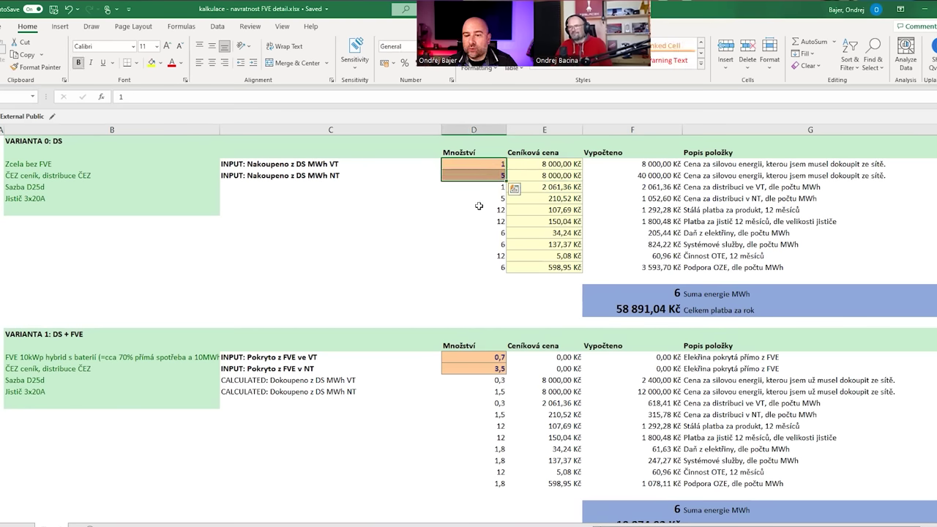
scroll(481, 206, "down", 1)
scroll(667, 280, "down", 1)
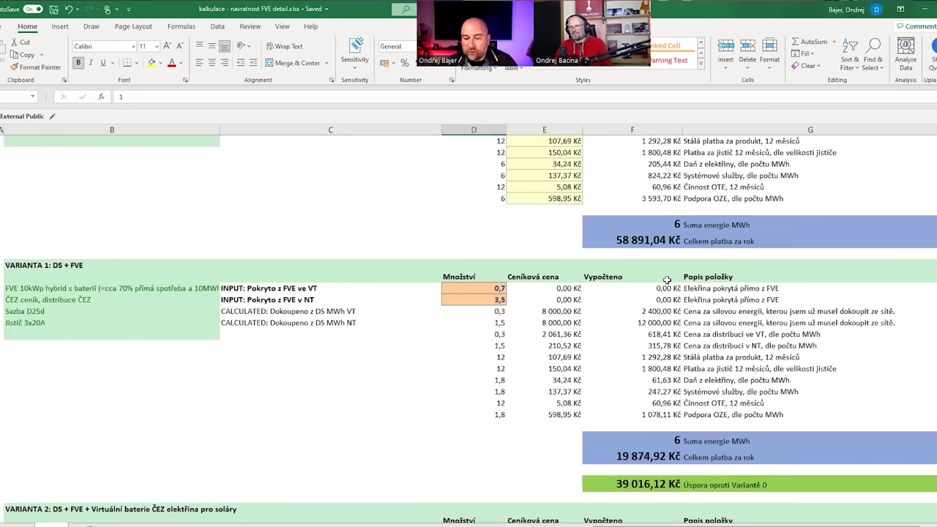
left_click(640, 486)
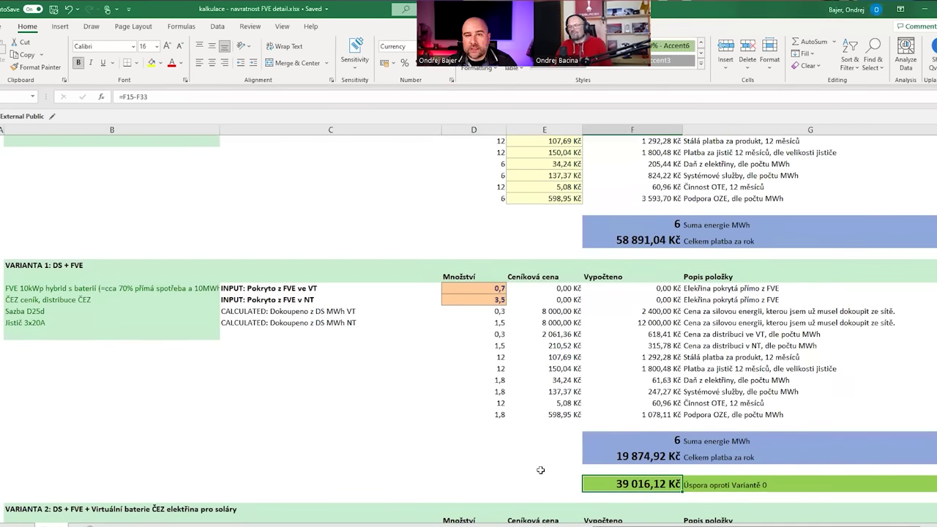
Set Varianta 0's quantity of energy bought from the grid in VT to 2 MWh.
scroll(540, 470, "up", 2)
left_click(488, 165)
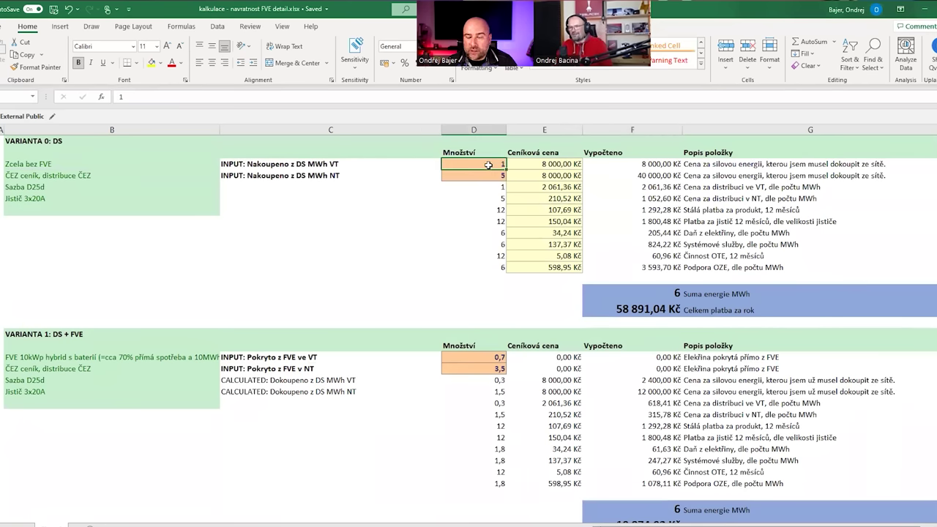
type("2")
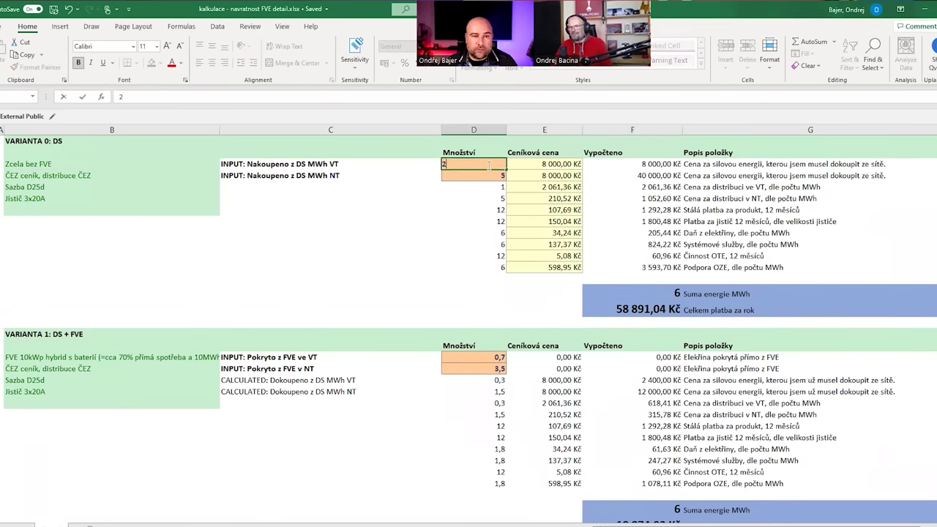
key("Return")
Examine Varianta 1's saving and its VT coverage formula, and switch to the browser to compare them with the SolidSun offers.
scroll(483, 196, "down", 2)
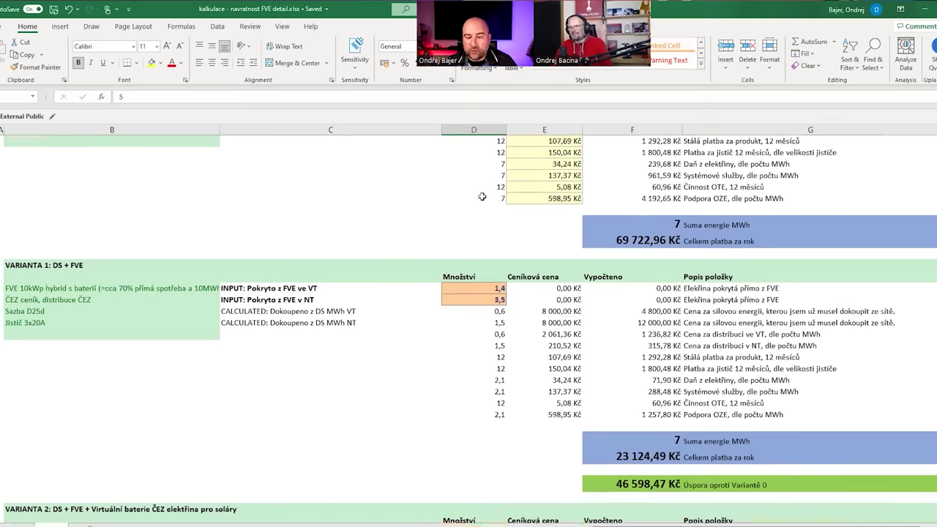
scroll(482, 196, "down", 1)
left_click(494, 255)
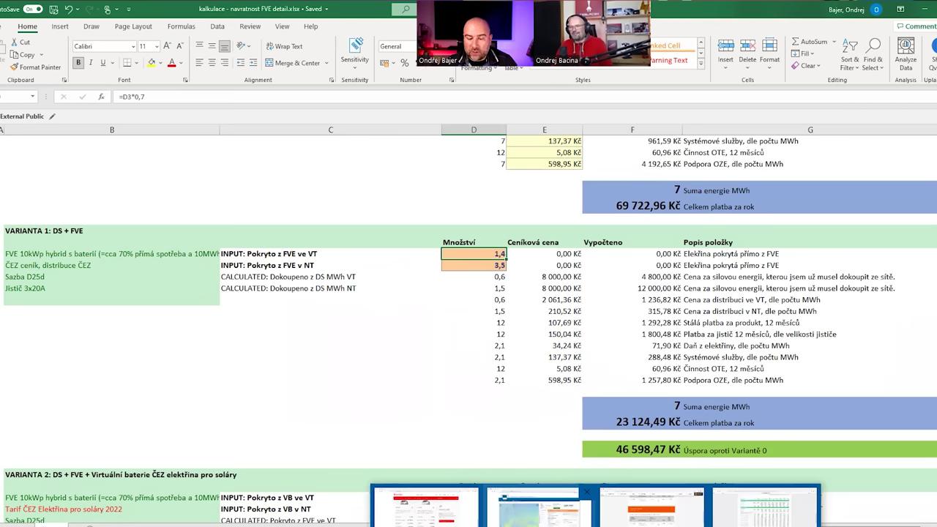
key("alt+Tab")
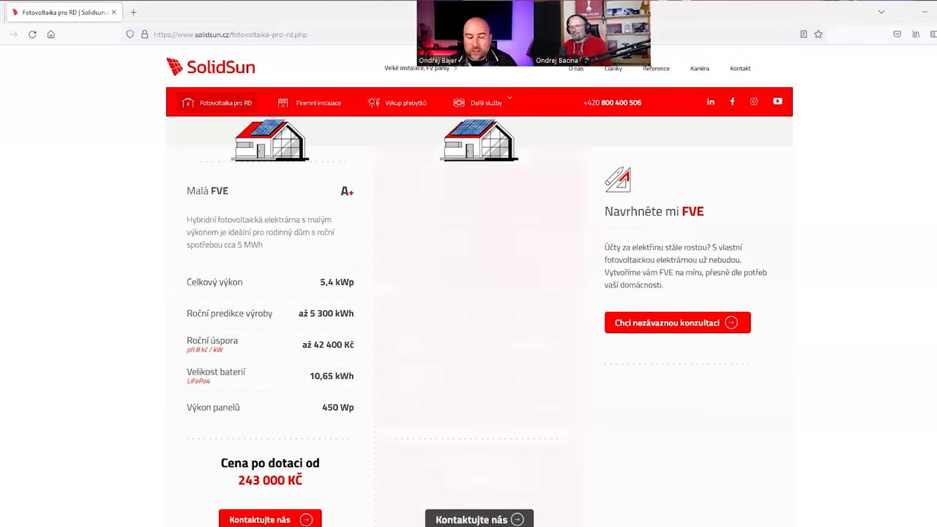
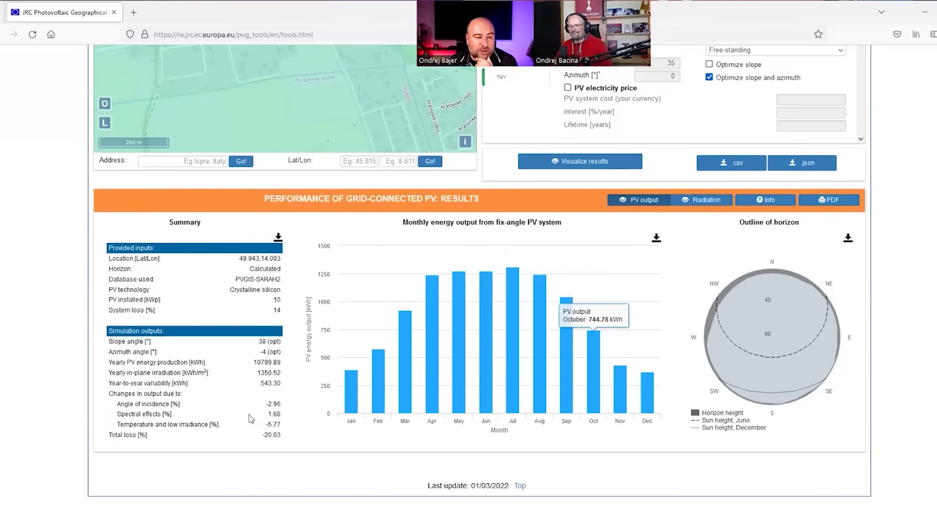
Examine the yearly PV energy production, the input settings and the November output in the PVGIS results.
left_click_drag(254, 362, 270, 360)
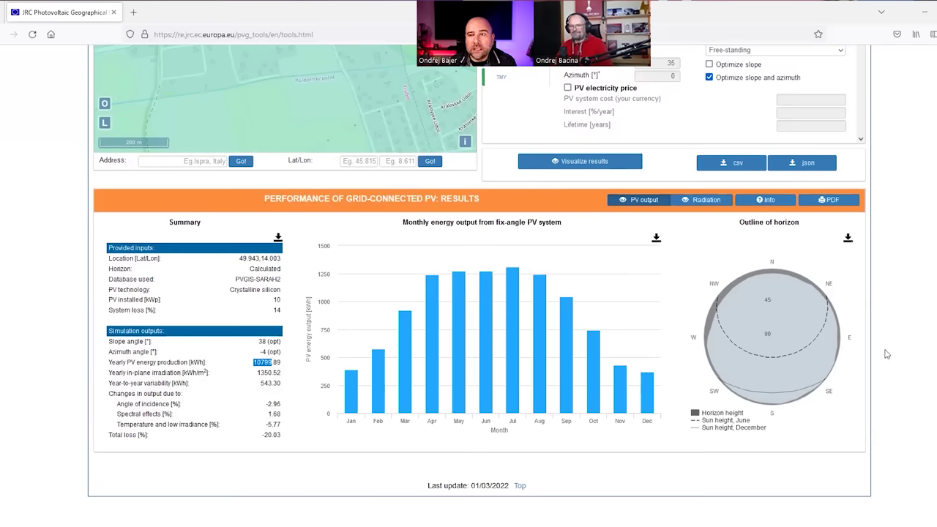
scroll(924, 331, "up", 2)
scroll(923, 330, "up", 1)
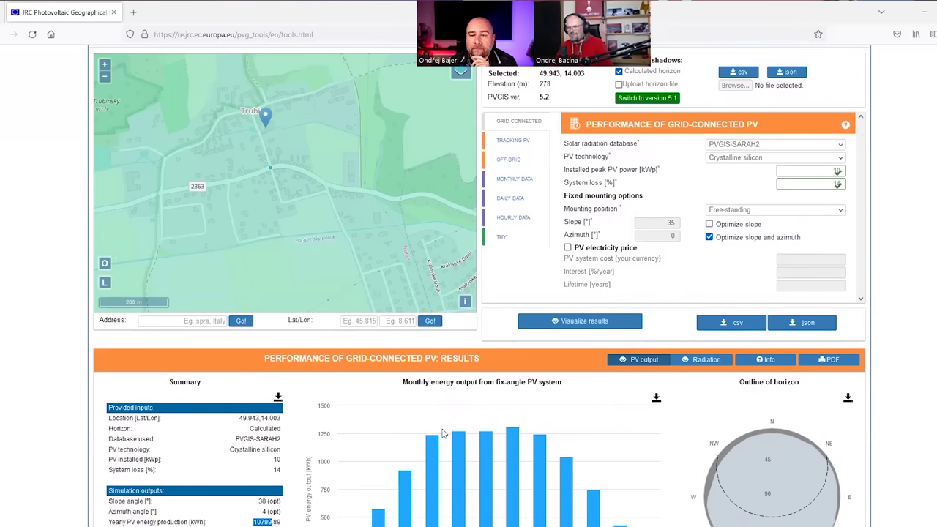
scroll(442, 432, "down", 3)
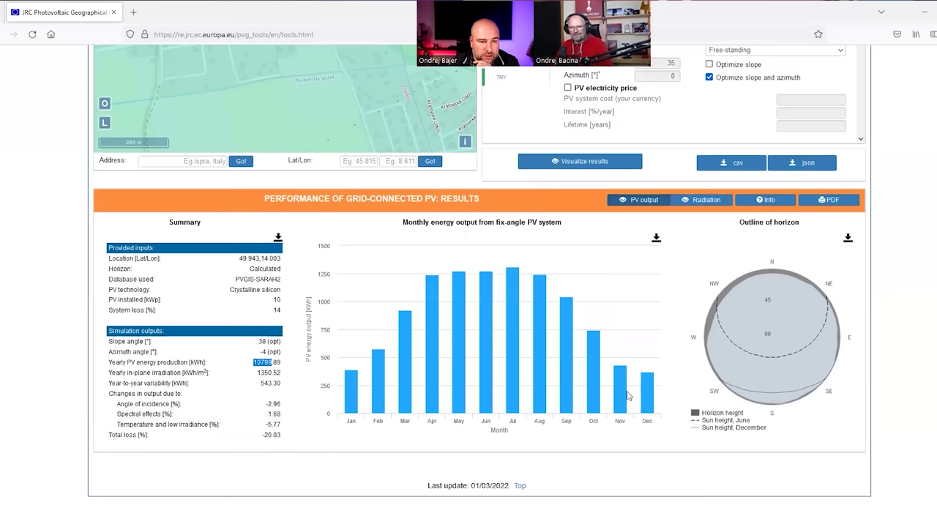
mouse_move(627, 396)
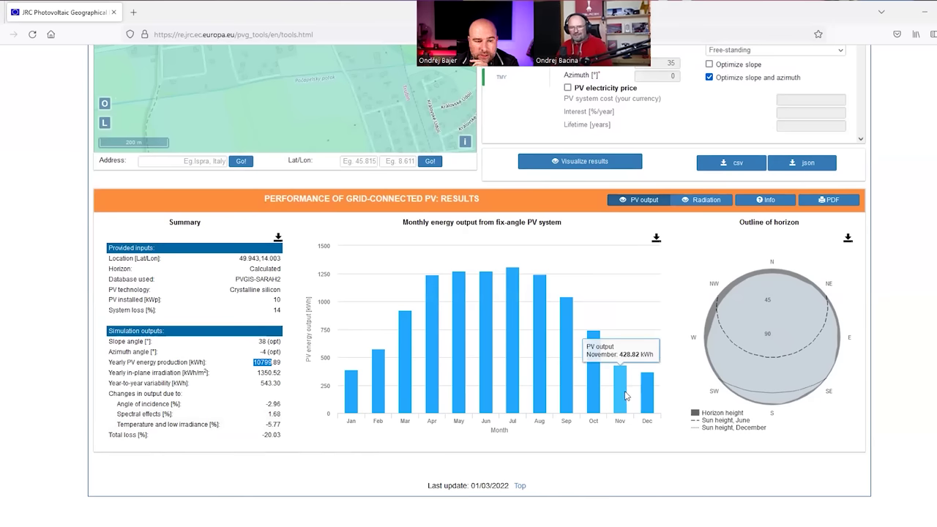
Try a manual slope of 10° and azimuth of 10° in place of the optimized slope and azimuth.
scroll(626, 395, "up", 3)
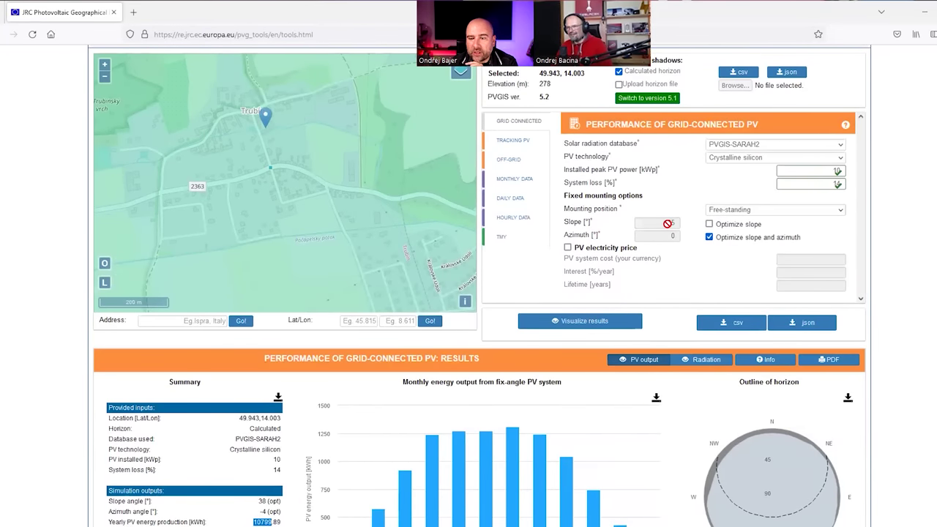
left_click(708, 237)
left_click_drag(662, 222, 694, 222)
type("10")
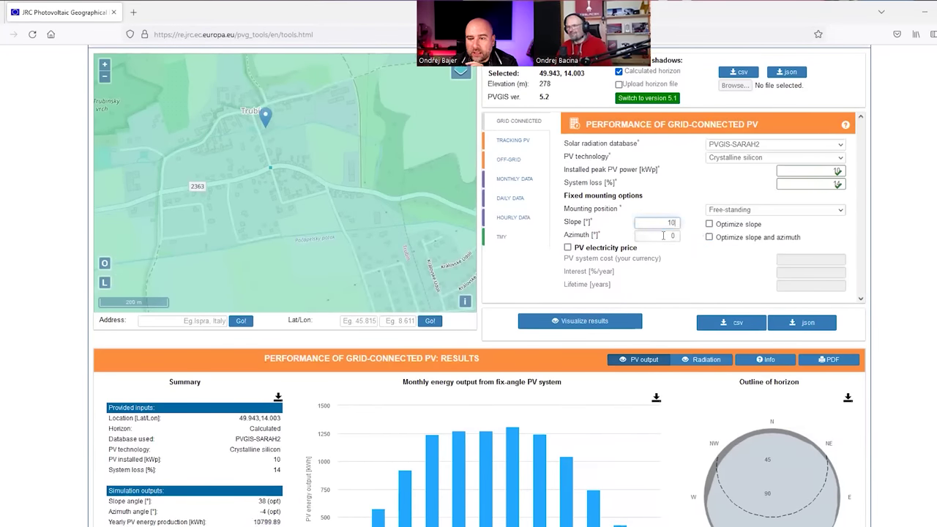
key("Tab")
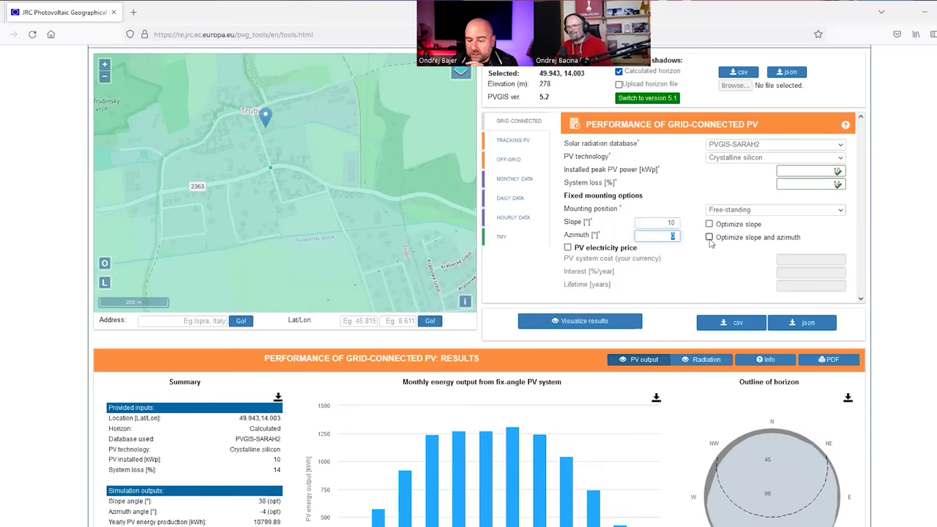
type("10")
left_click(708, 237)
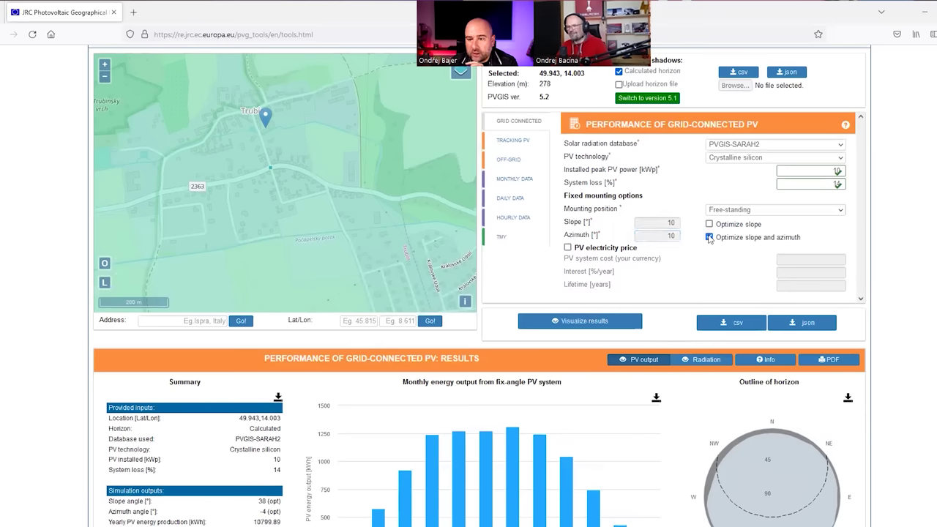
Recalculate the grid-connected PV results with optimized slope and azimuth, and examine the optimal angles in the simulation outputs.
left_click(554, 322)
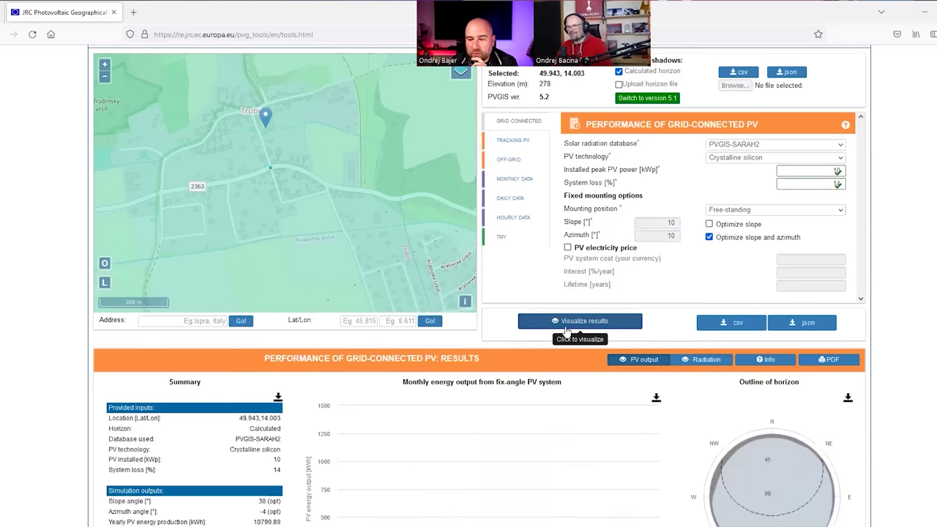
scroll(566, 331, "down", 3)
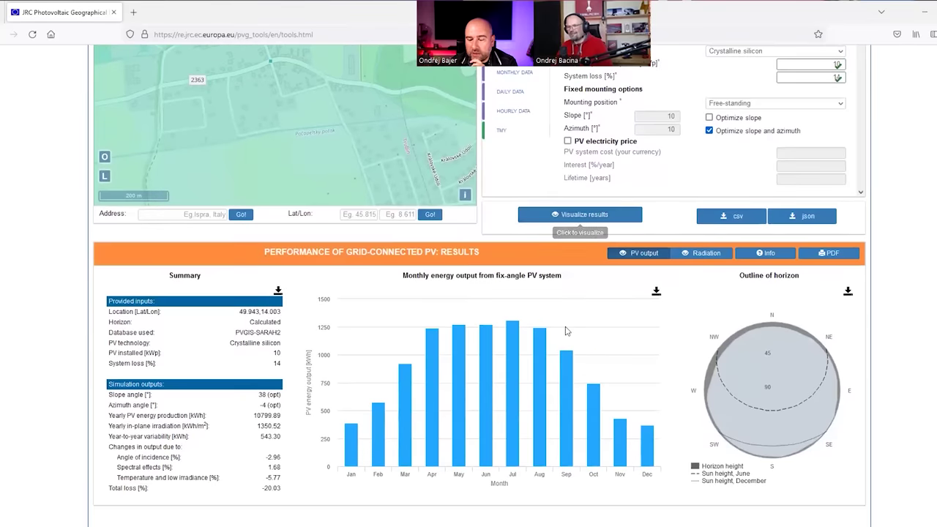
left_click(764, 254)
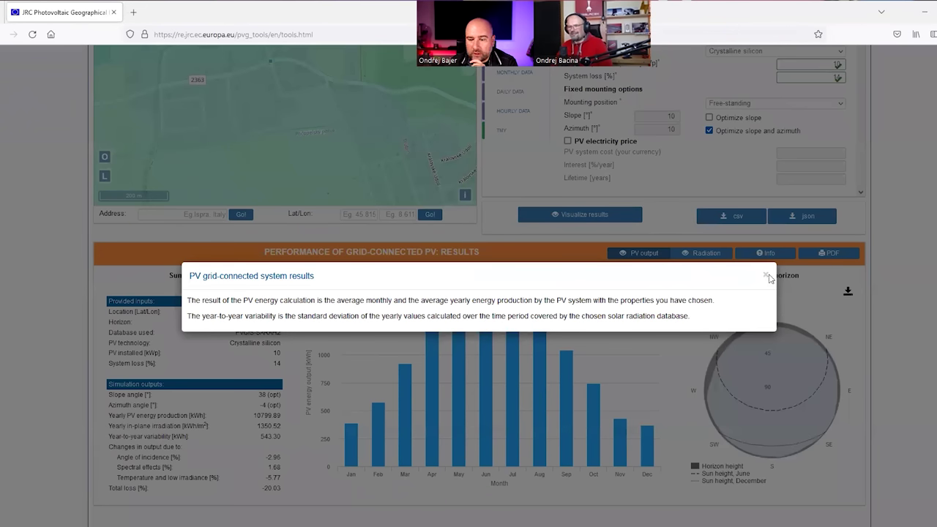
left_click(767, 275)
scroll(699, 323, "down", 2)
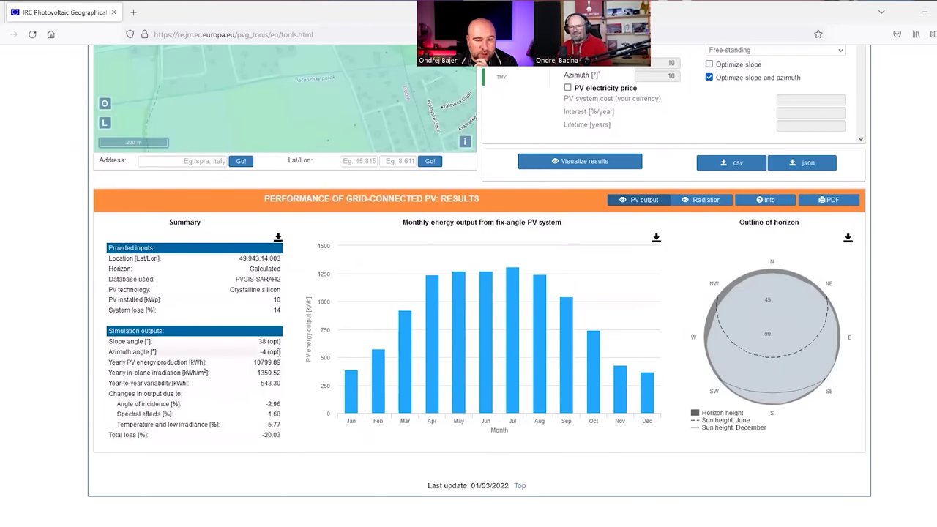
left_click_drag(283, 352, 100, 342)
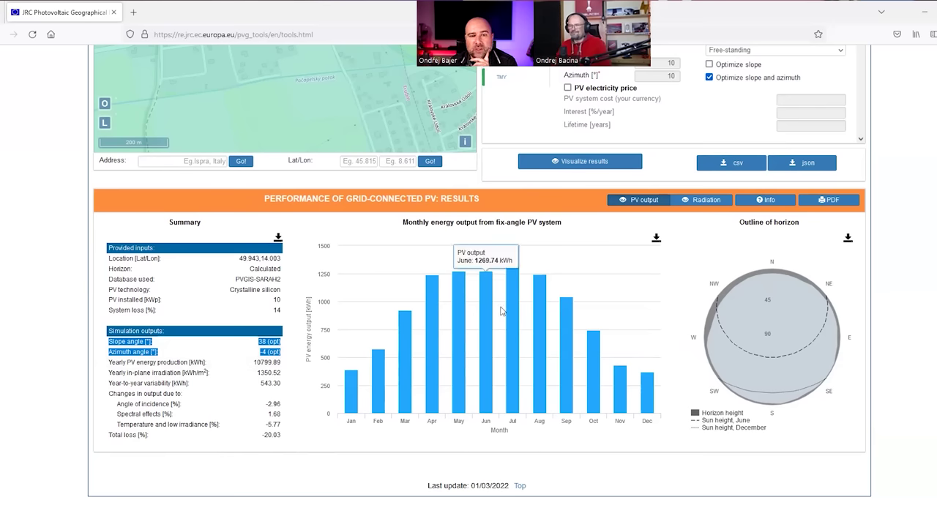
Move the selected PV location on the map to a spot just north of Znojmo in South Moravia.
scroll(502, 311, "up", 3)
scroll(230, 231, "down", 5)
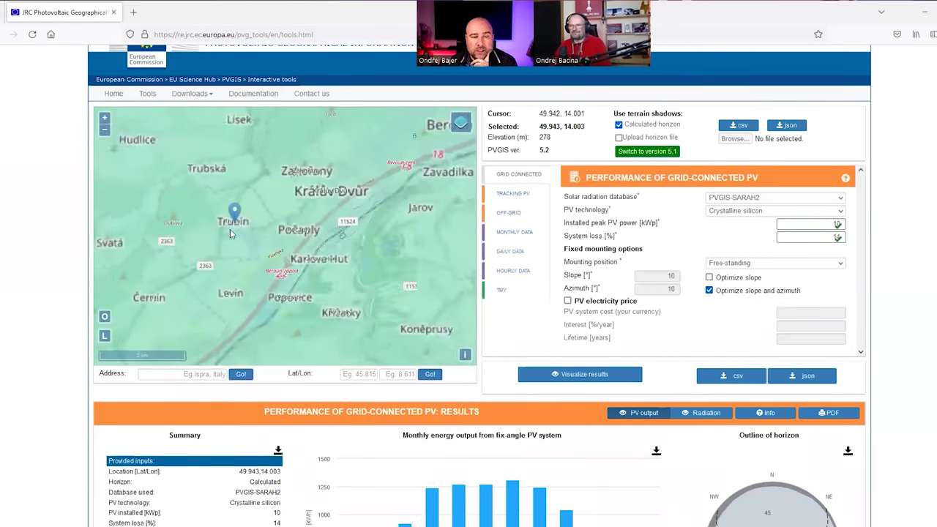
scroll(230, 229, "down", 5)
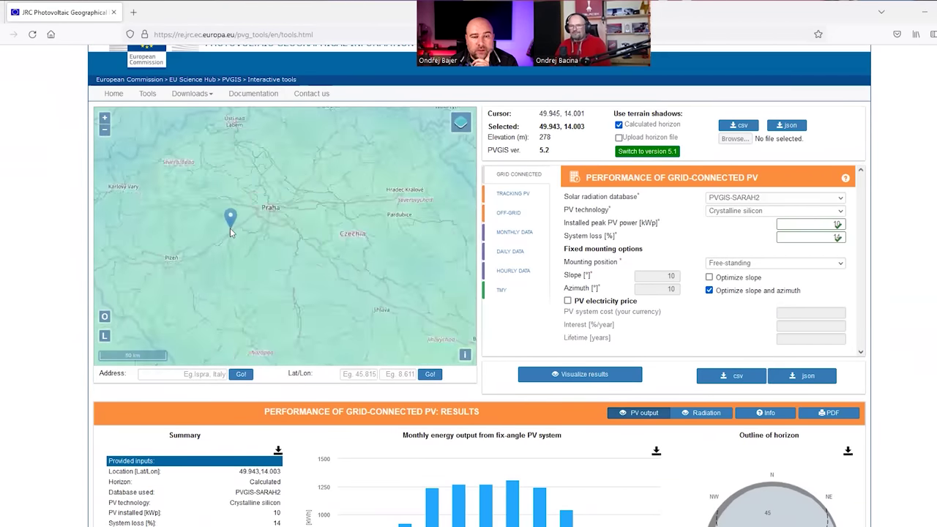
scroll(230, 233, "down", 3)
left_click_drag(334, 302, 289, 251)
scroll(290, 251, "up", 4)
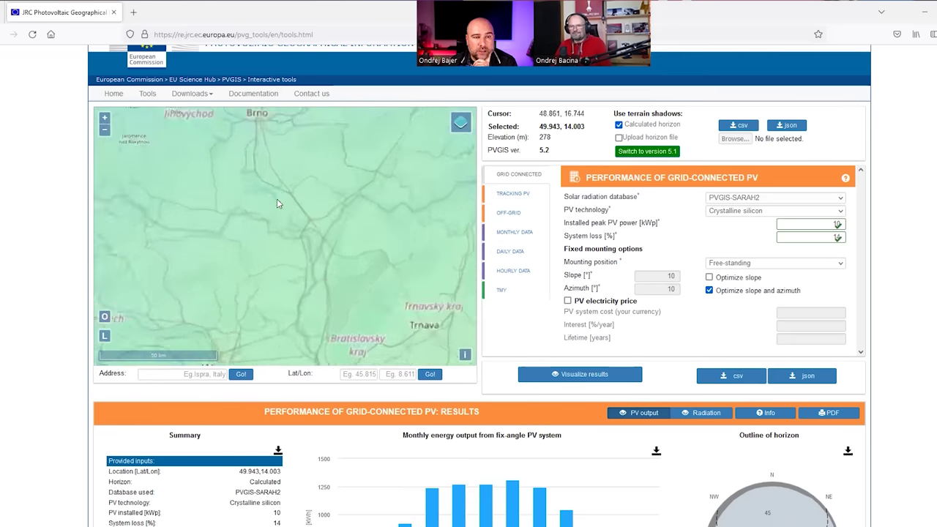
left_click_drag(249, 203, 306, 196)
scroll(380, 222, "down", 1)
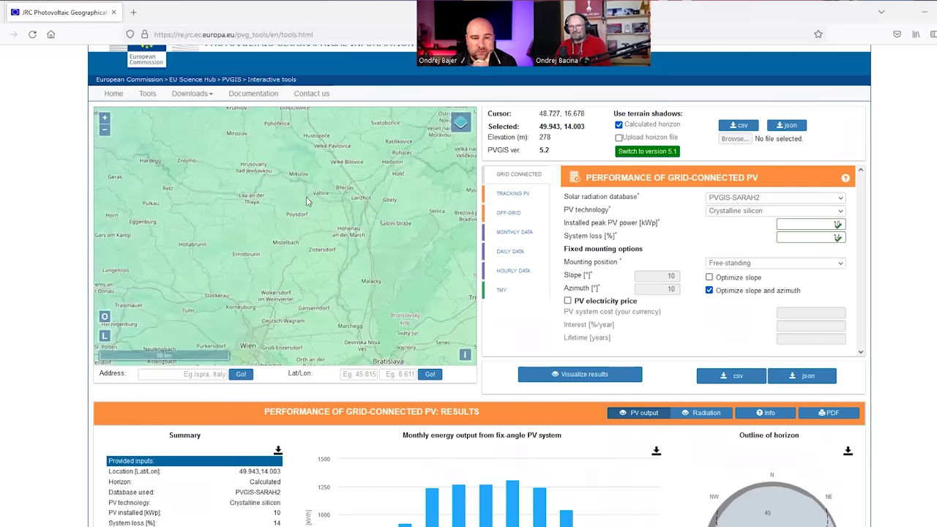
scroll(306, 198, "down", 1)
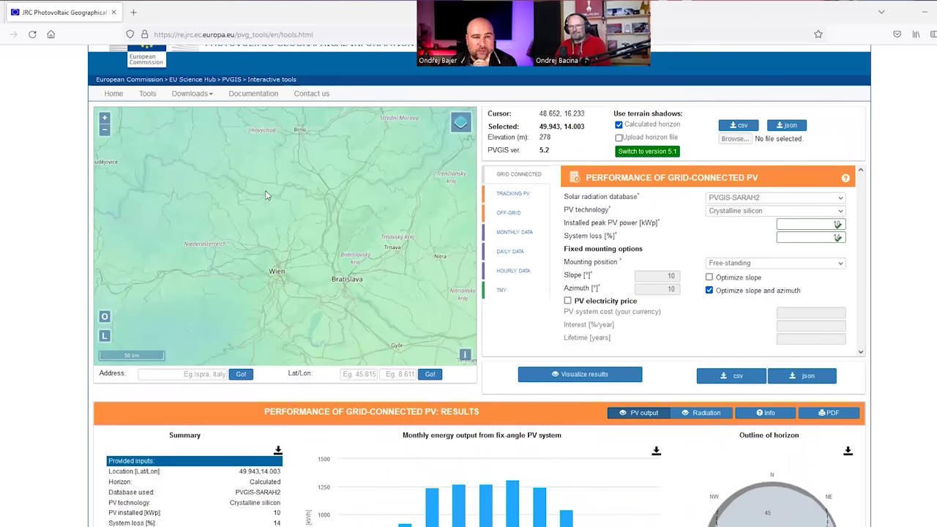
left_click_drag(294, 212, 322, 291)
scroll(351, 259, "up", 2)
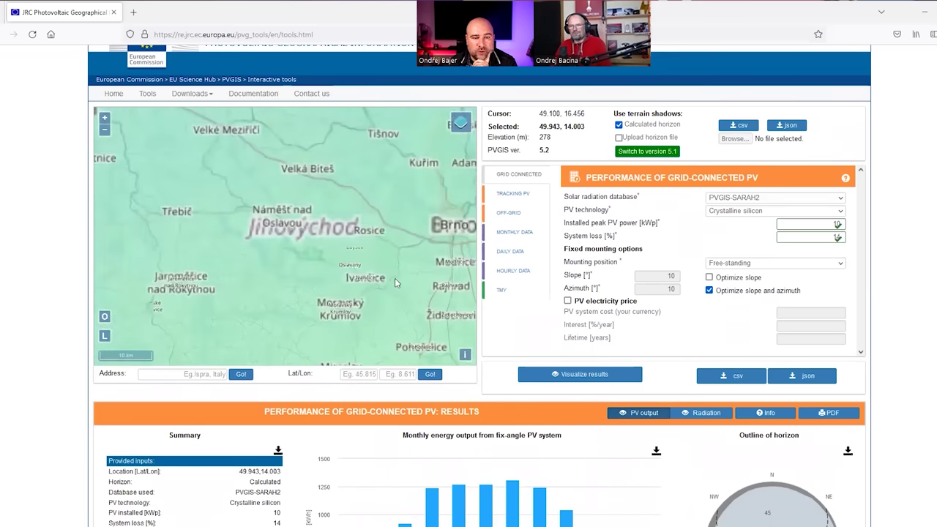
left_click_drag(389, 274, 284, 230)
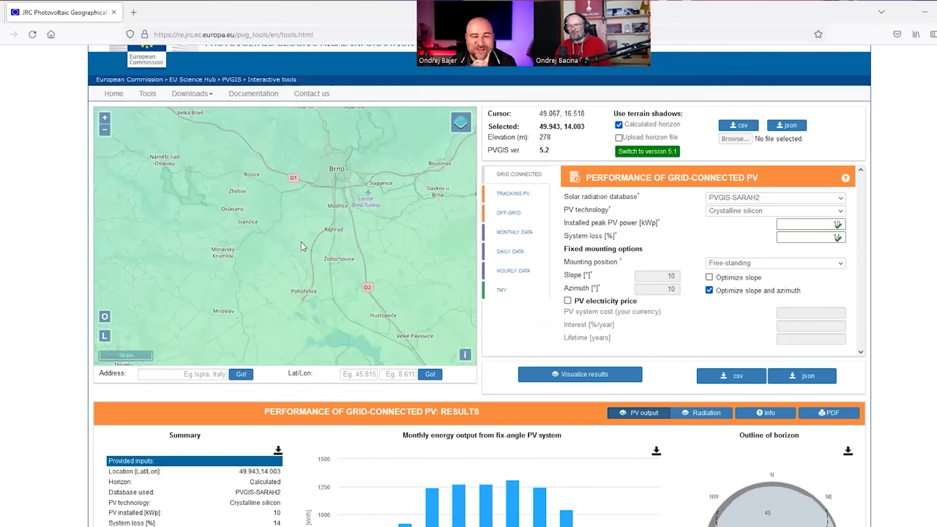
scroll(301, 241, "up", 1)
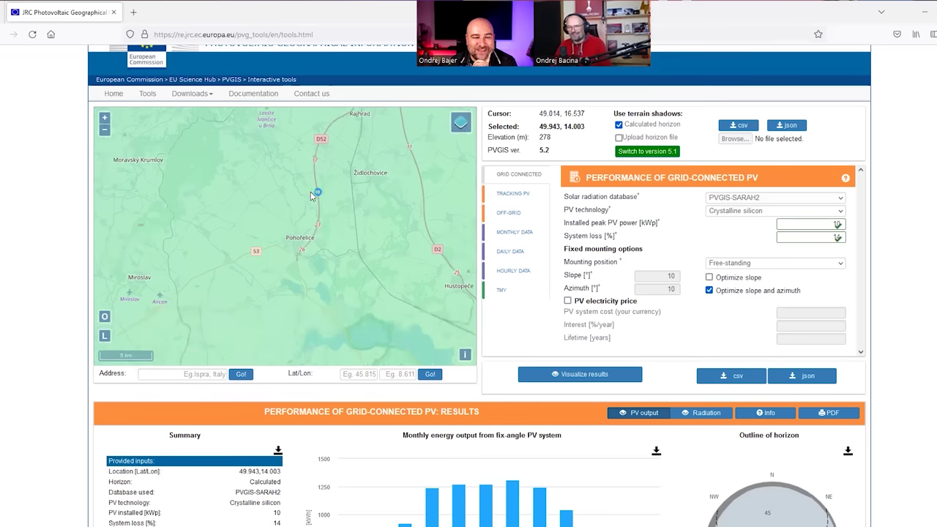
left_click_drag(298, 261, 304, 220)
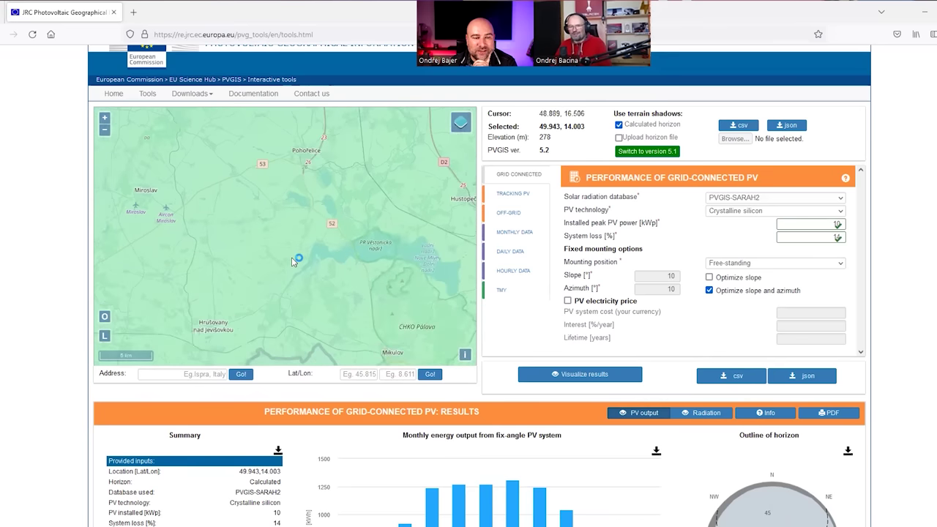
left_click_drag(288, 254, 375, 257)
scroll(313, 283, "down", 1)
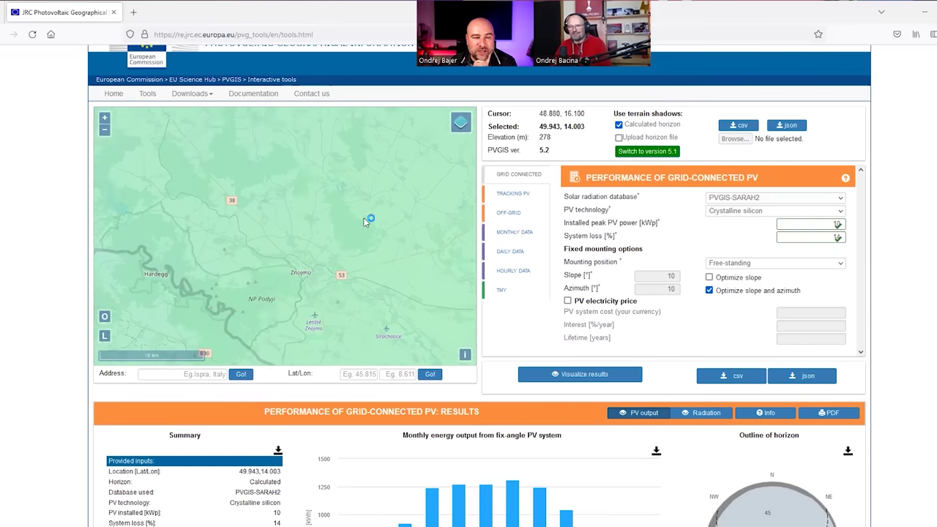
left_click_drag(313, 282, 340, 241)
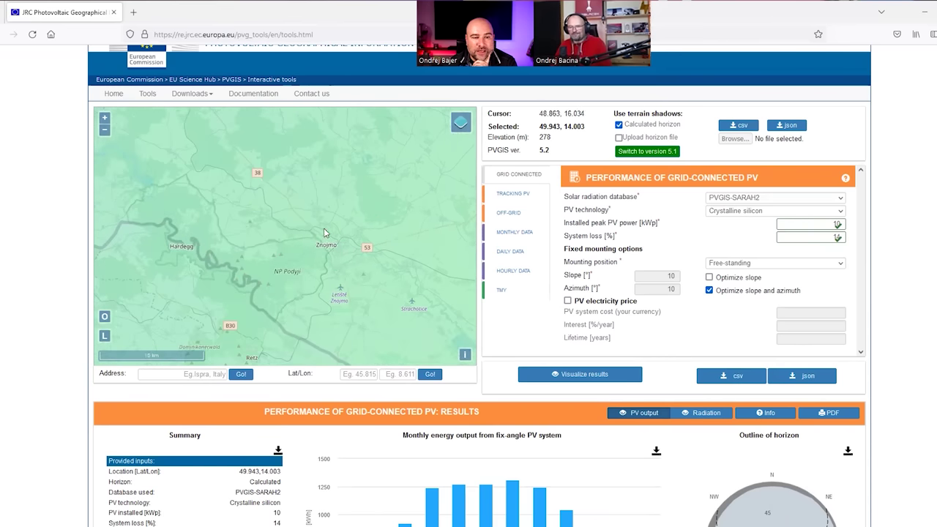
left_click(325, 224)
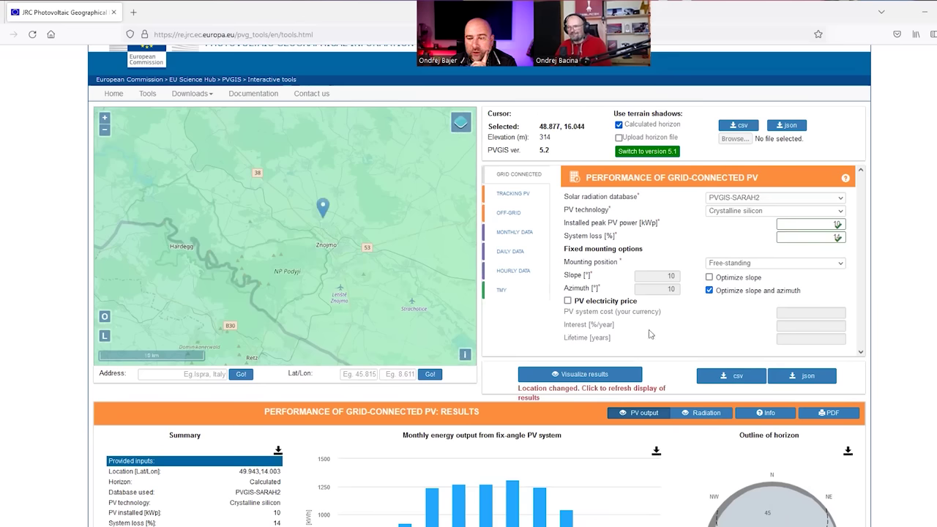
Check the yearly PV energy production of the former location, and recalculate the grid-connected PV results for the Znojmo location.
scroll(380, 341, "down", 1)
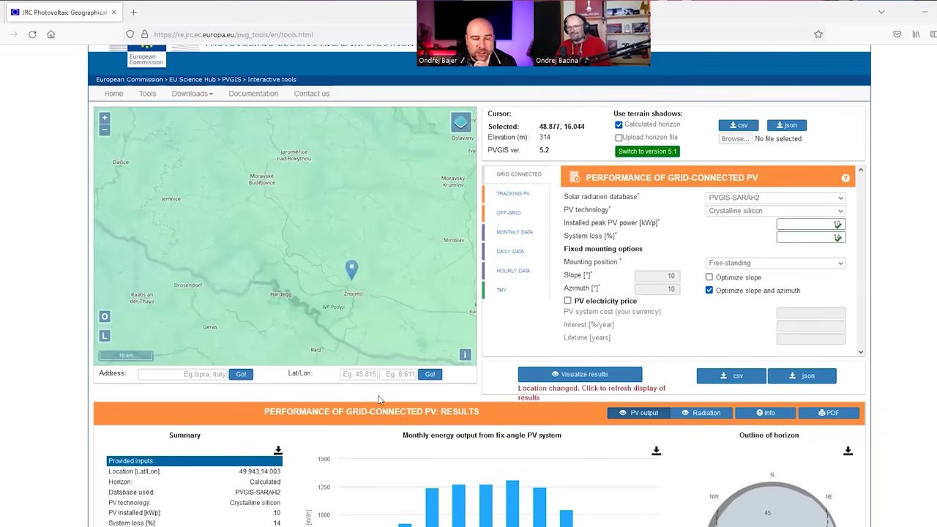
scroll(351, 448, "down", 5)
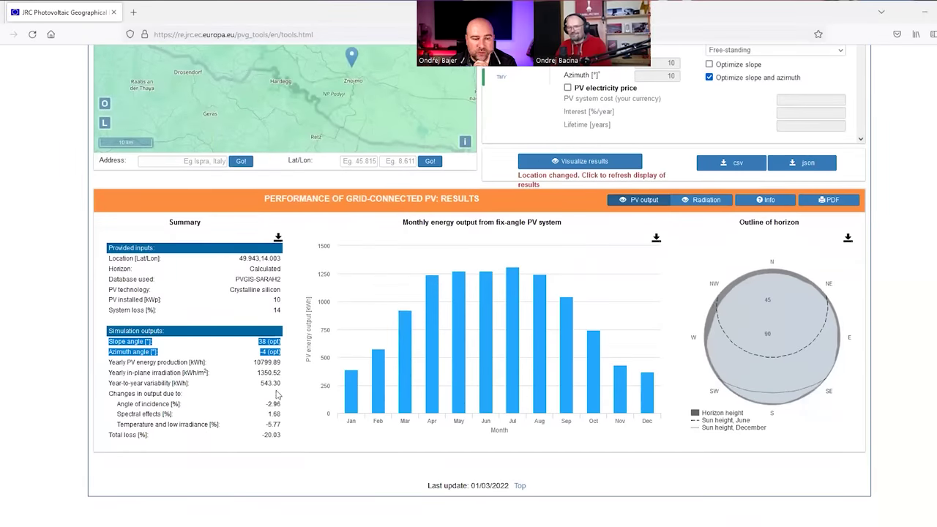
left_click(249, 377)
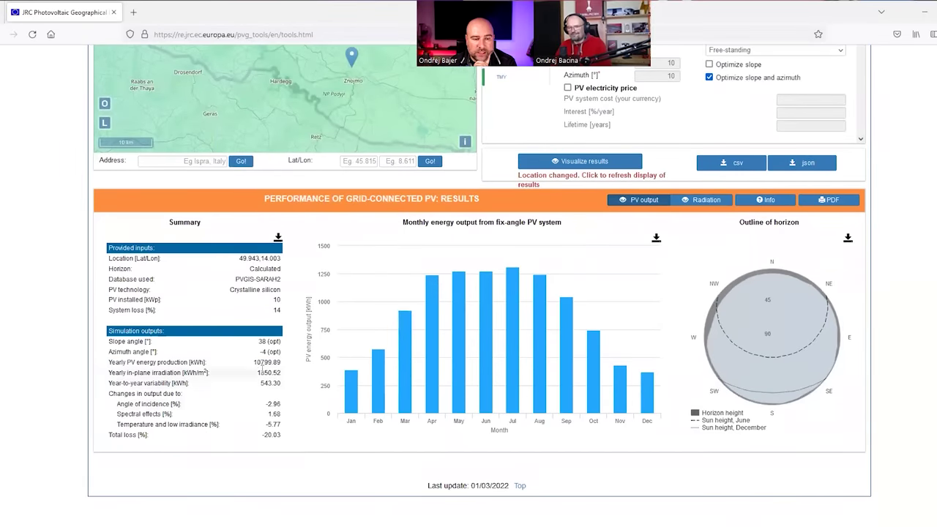
left_click_drag(255, 362, 282, 363)
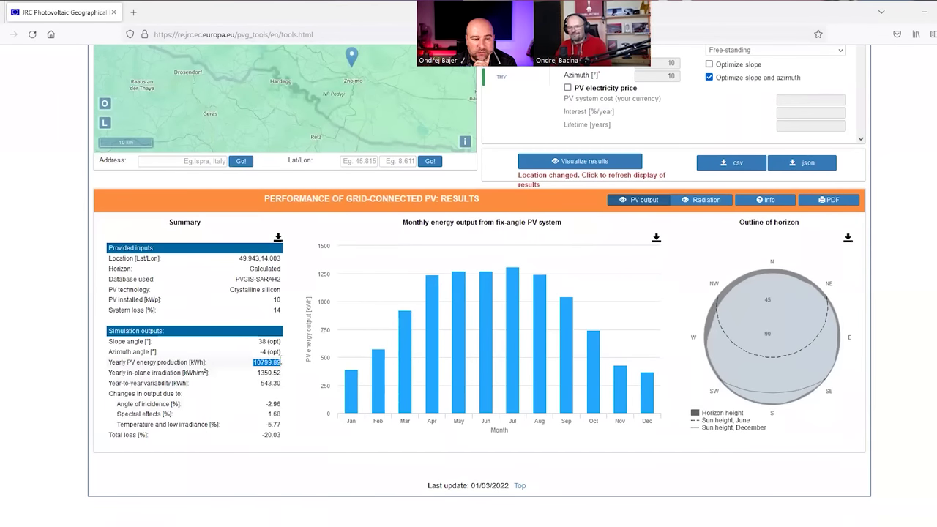
left_click(607, 162)
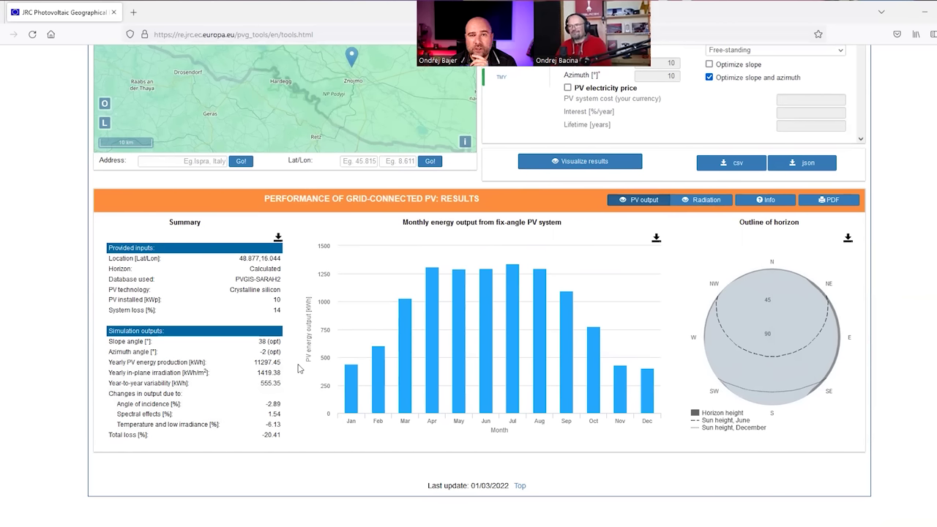
Switch to the Excel payback workbook and examine Varianta 1's FVE description and VT/NT coverage inputs, and the payback periods of all variants.
key("alt+Tab")
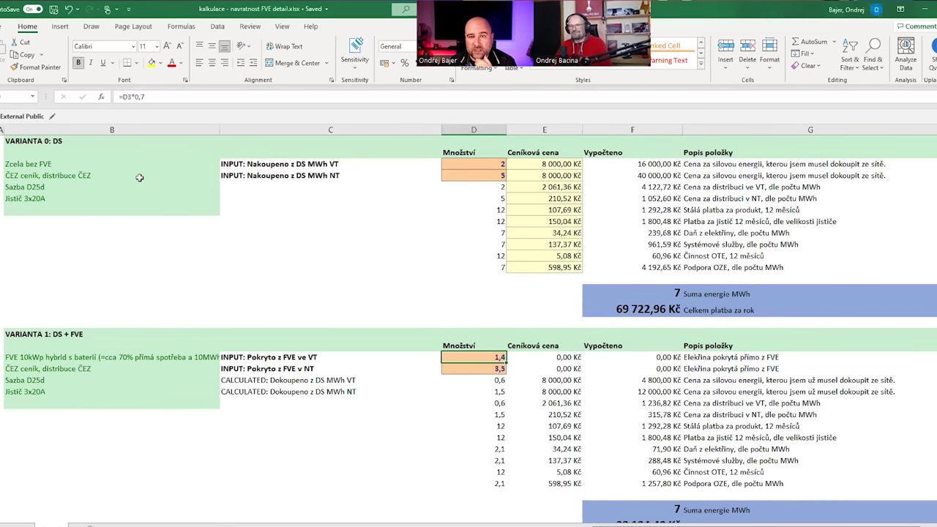
left_click(135, 360)
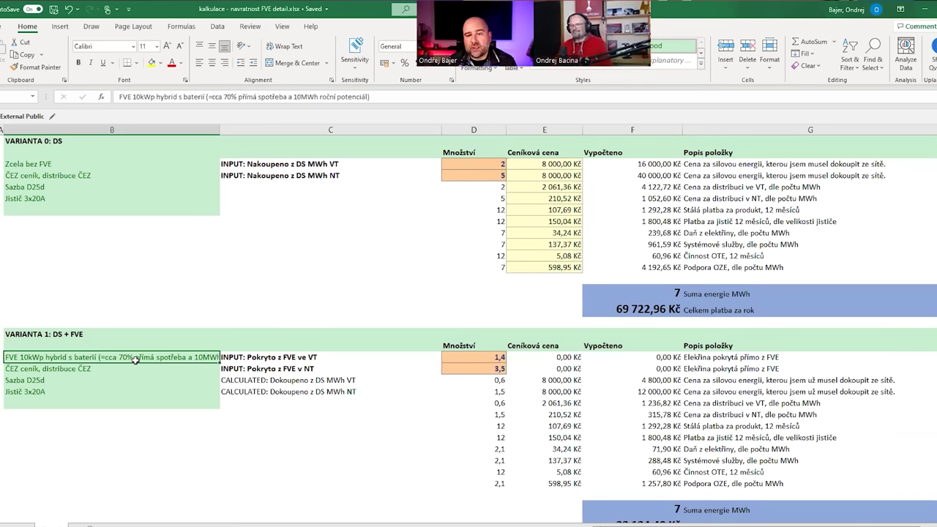
left_click(473, 359)
left_click_drag(472, 364, 473, 368)
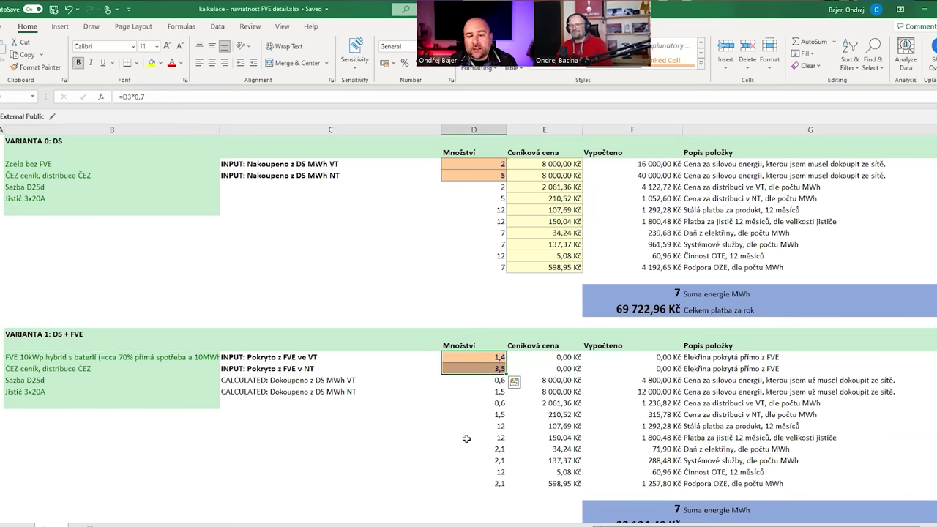
scroll(534, 364, "down", 15)
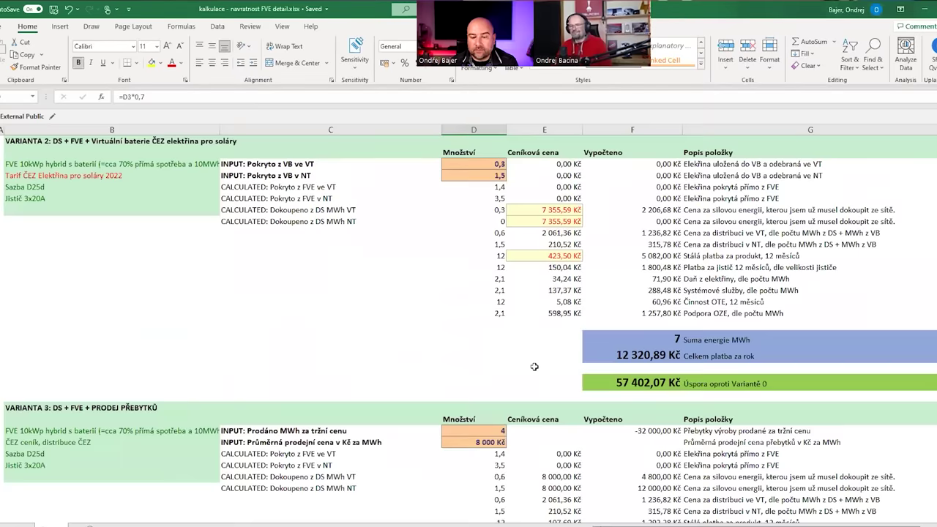
scroll(535, 365, "down", 7)
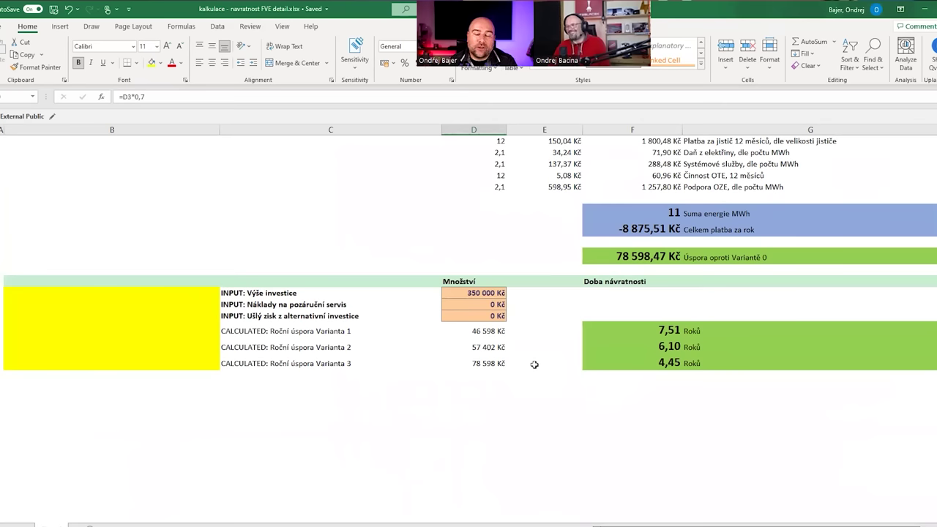
Switch to notes.txt in Notepad and highlight the heating line "Topení plyn/dřevo/uhlí" in the household's input data.
left_click(350, 520)
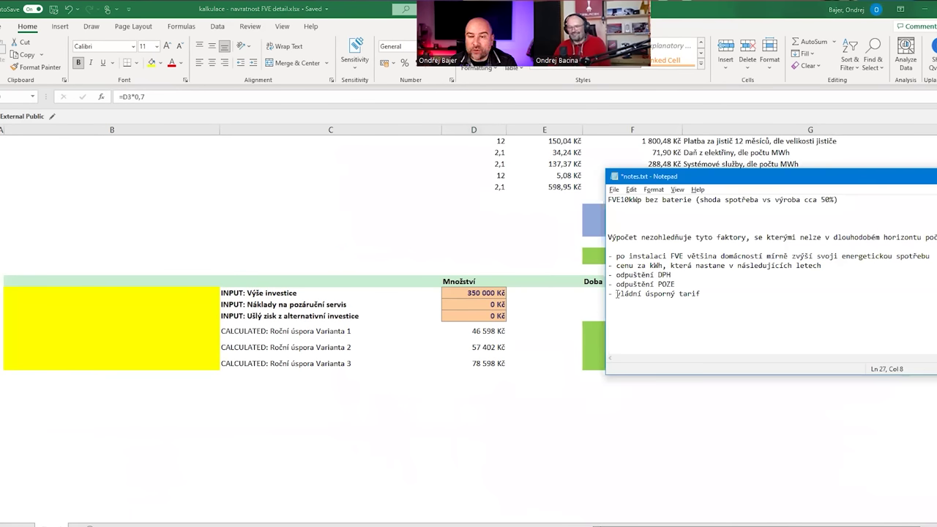
scroll(642, 256, "up", 5)
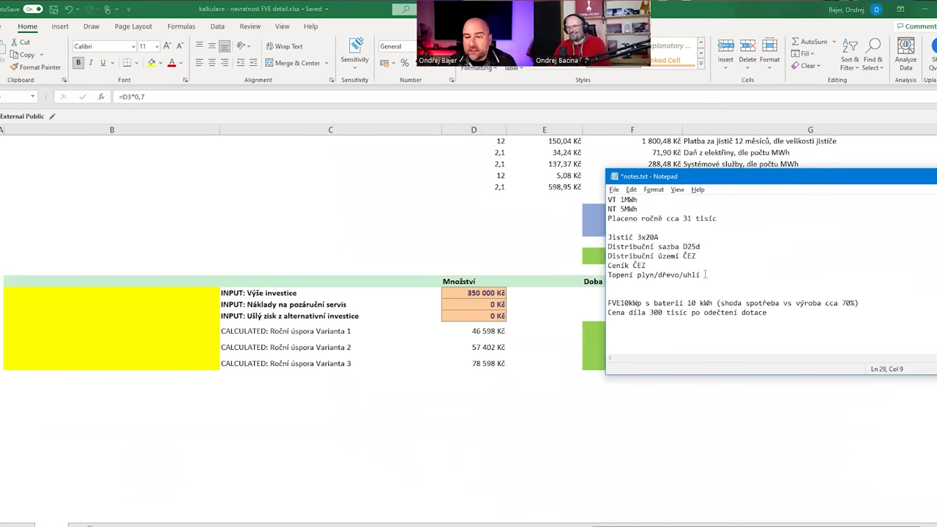
left_click_drag(705, 275, 608, 276)
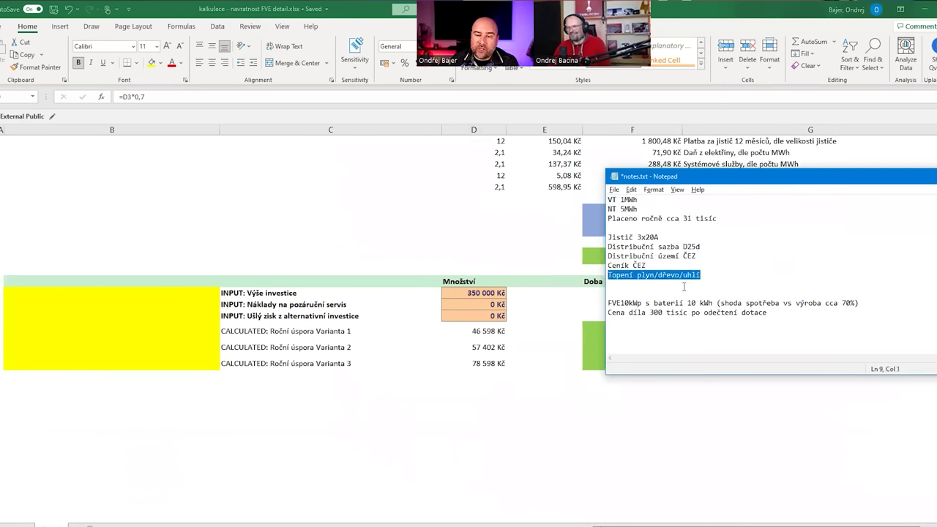